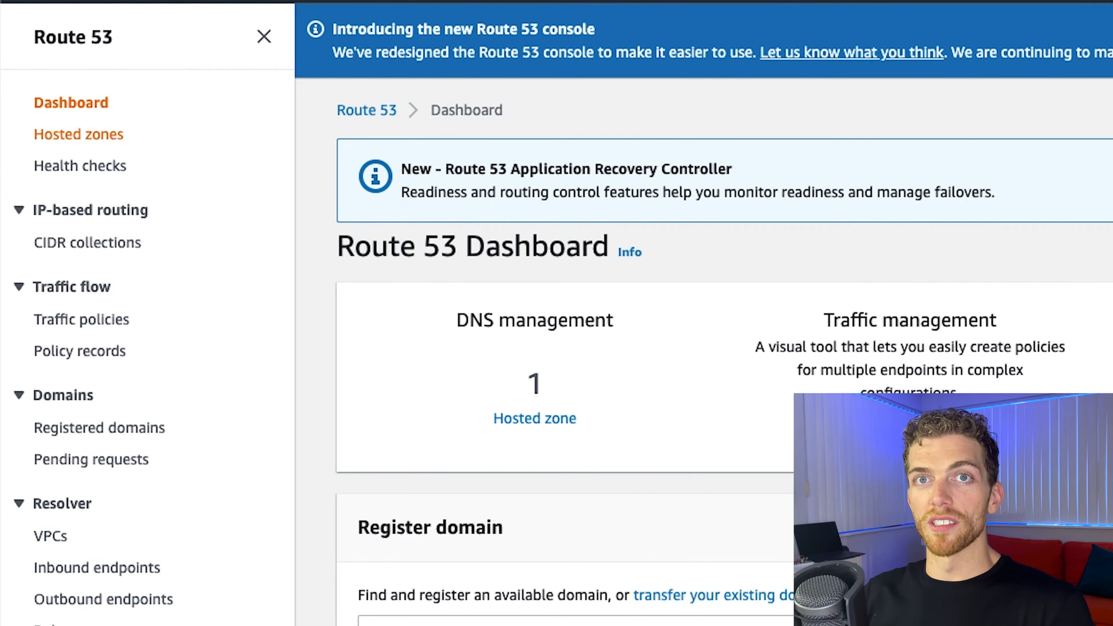
Step: Open the form for creating a new hosted zone in Route 53, with its domain name field ready for entry
{"action": "left_click", "coordinate": [79, 135]}
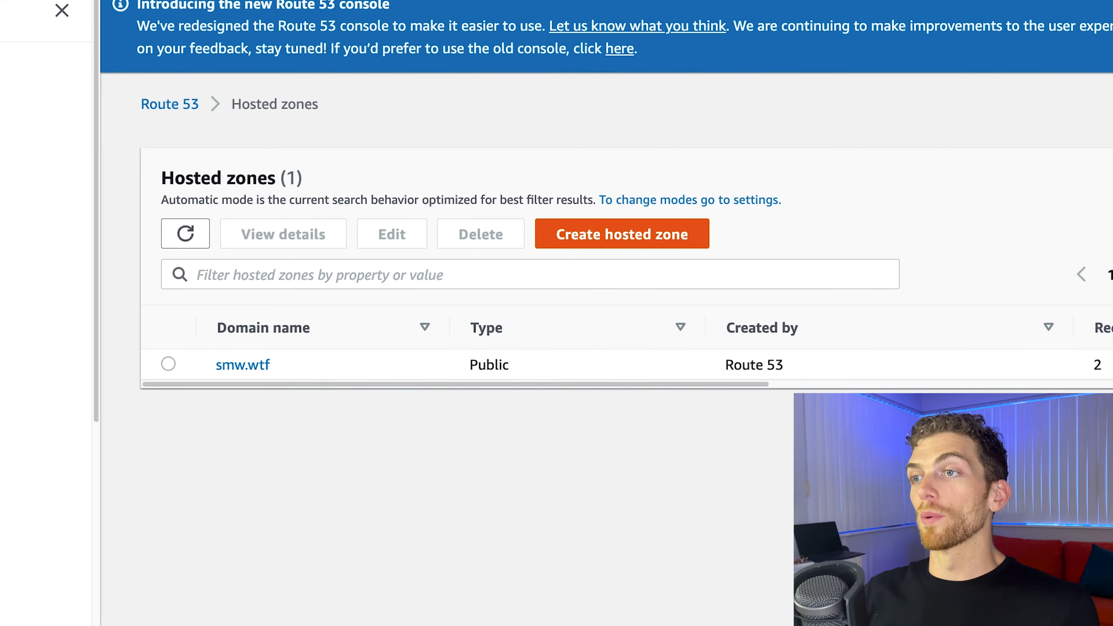
{"action": "left_click", "coordinate": [622, 234]}
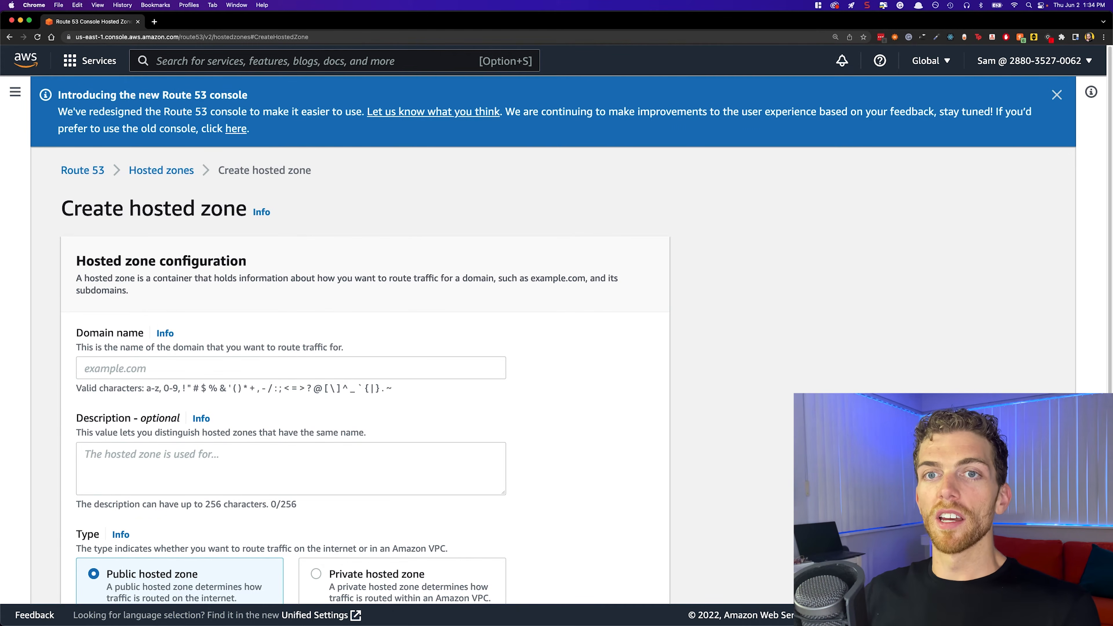
{"action": "scroll", "coordinate": [364, 375], "scroll_direction": "down", "scroll_amount": 4}
{"action": "left_click", "coordinate": [291, 183]}
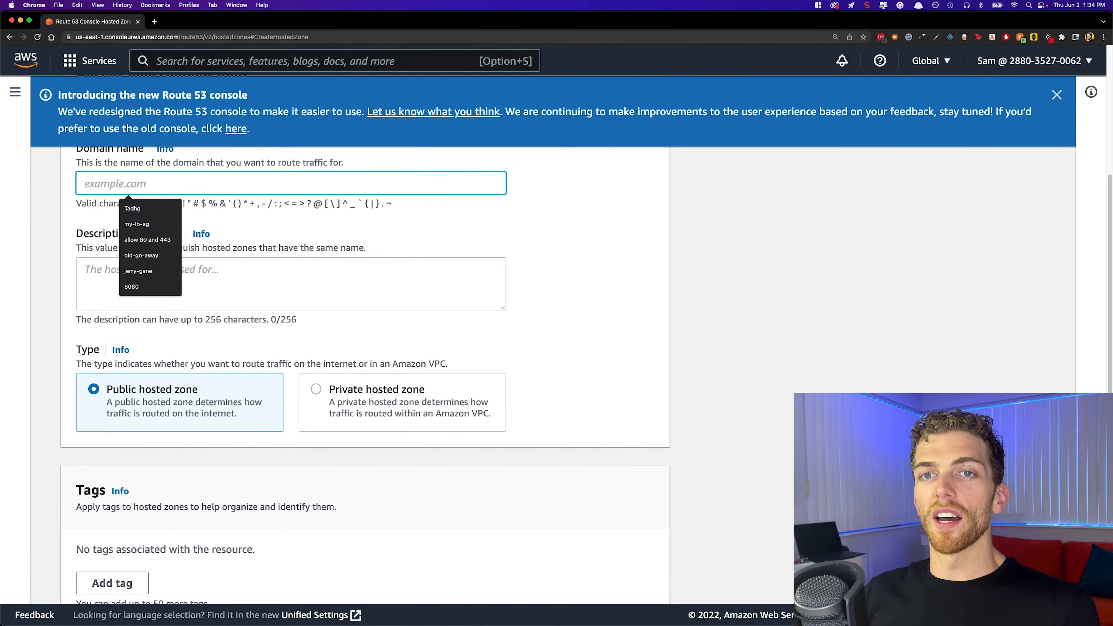
{"action": "left_click", "coordinate": [290, 283]}
{"action": "scroll", "coordinate": [290, 284], "scroll_direction": "up", "scroll_amount": 2}
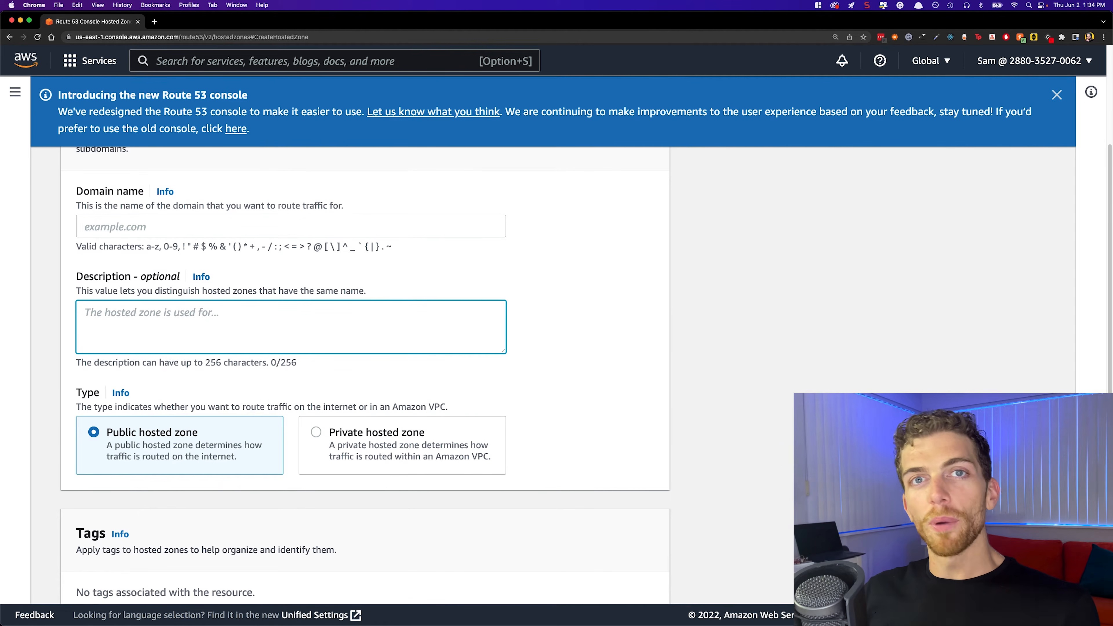
{"action": "left_click", "coordinate": [290, 227]}
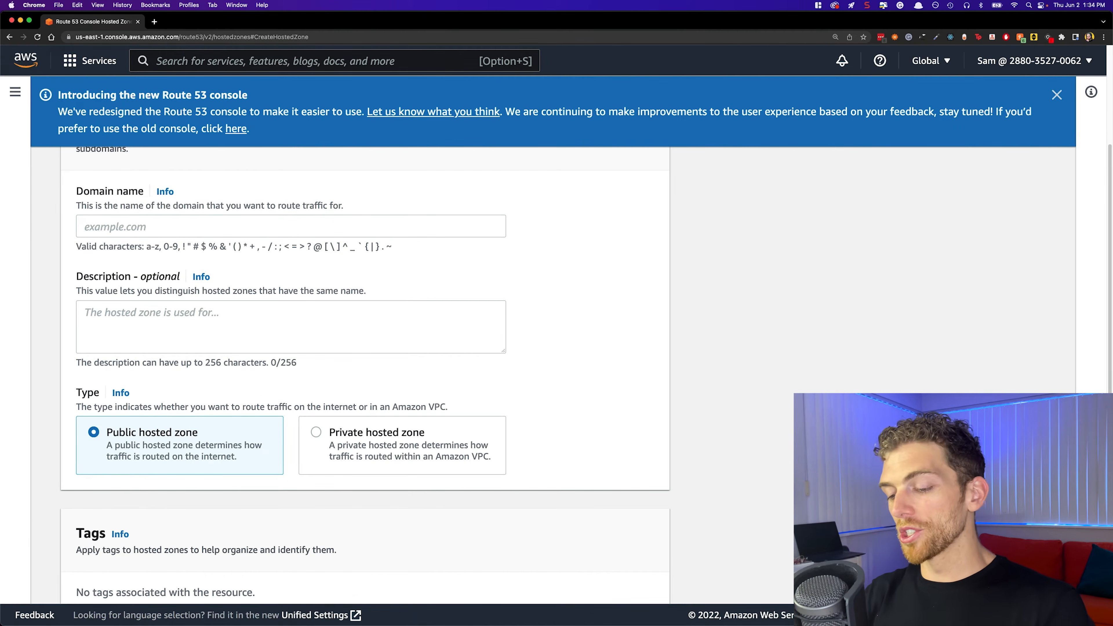
Step: Open Namecheap in a new browser tab and search for the domain name sammeechward
{"action": "key", "text": "super+t"}
{"action": "type", "text": "na"}
{"action": "key", "text": "Return"}
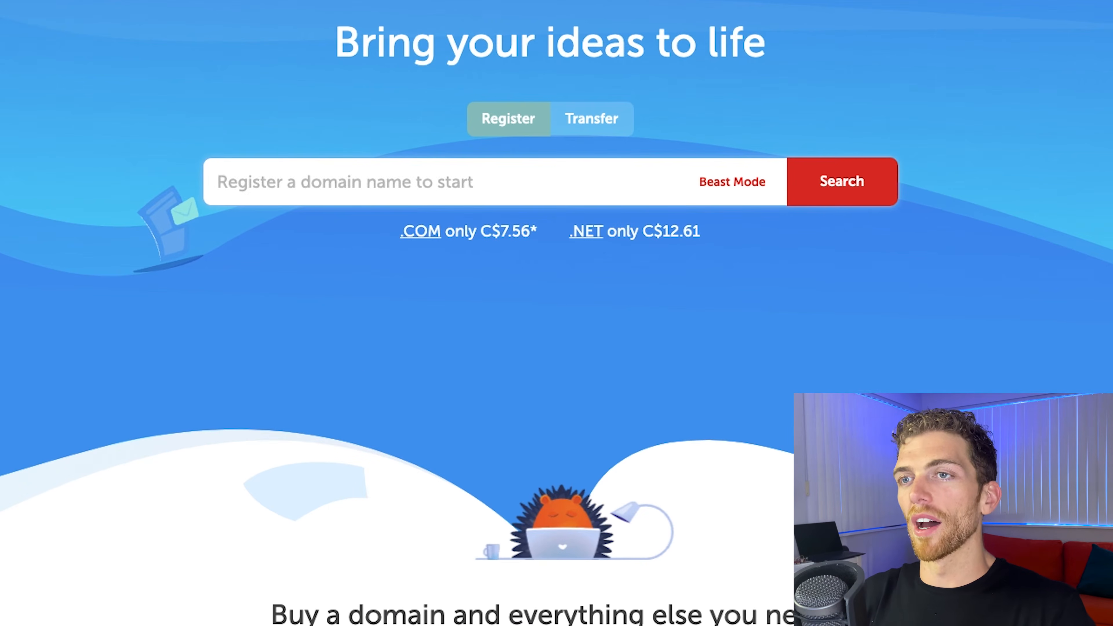
{"action": "type", "text": "sammeech"}
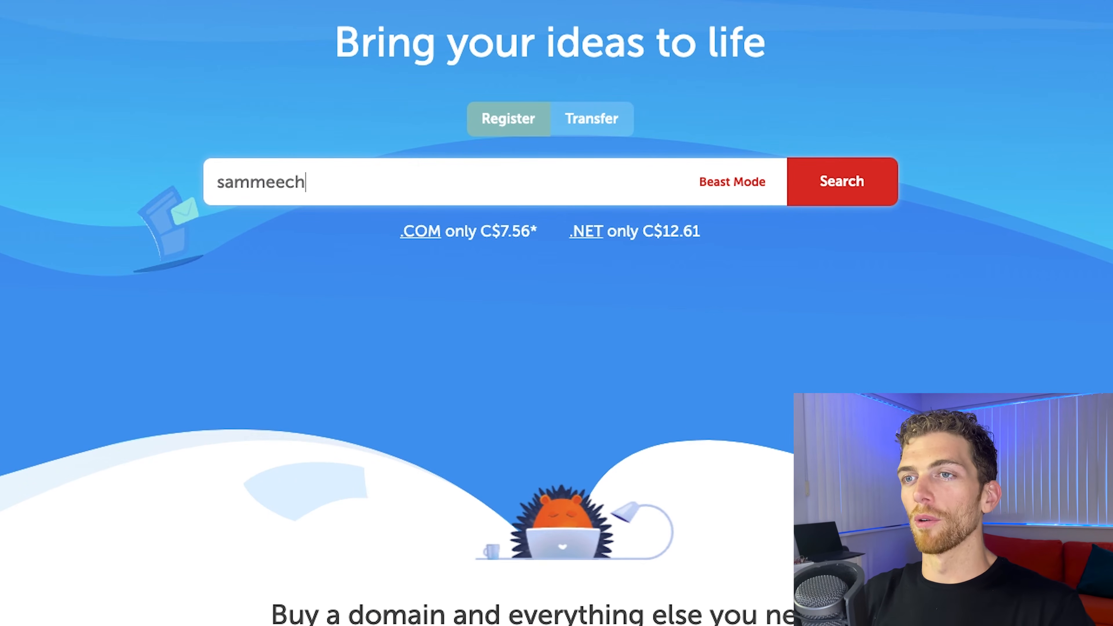
{"action": "type", "text": "ward"}
{"action": "key", "text": "Return"}
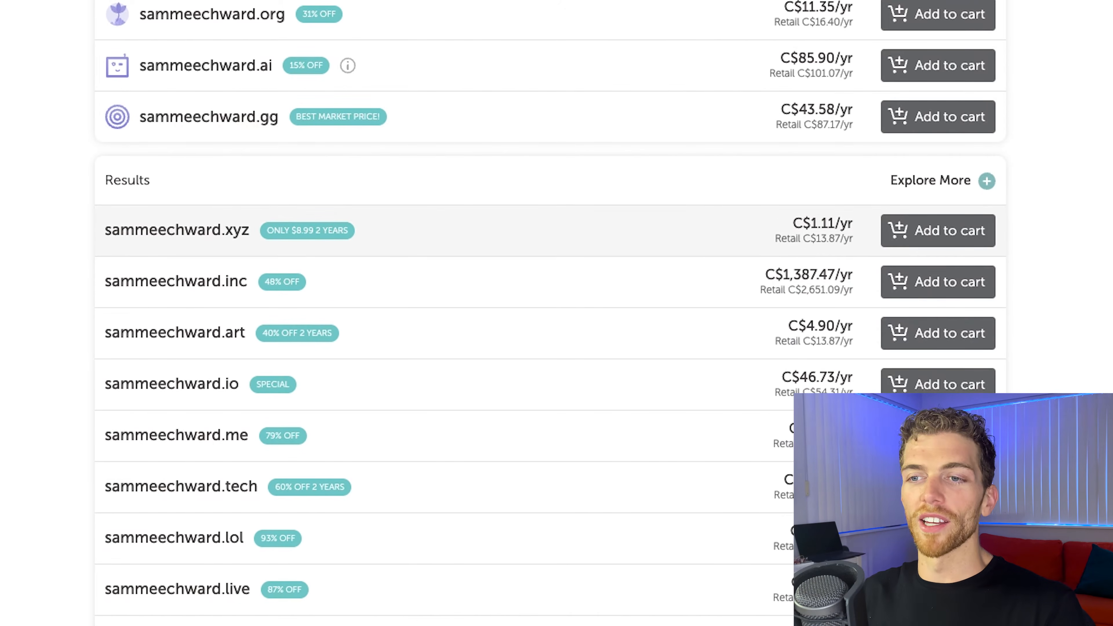
Step: Add the sammeechward.xyz domain to the cart and confirm the order for a 1-year registration
{"action": "double_click", "coordinate": [132, 230]}
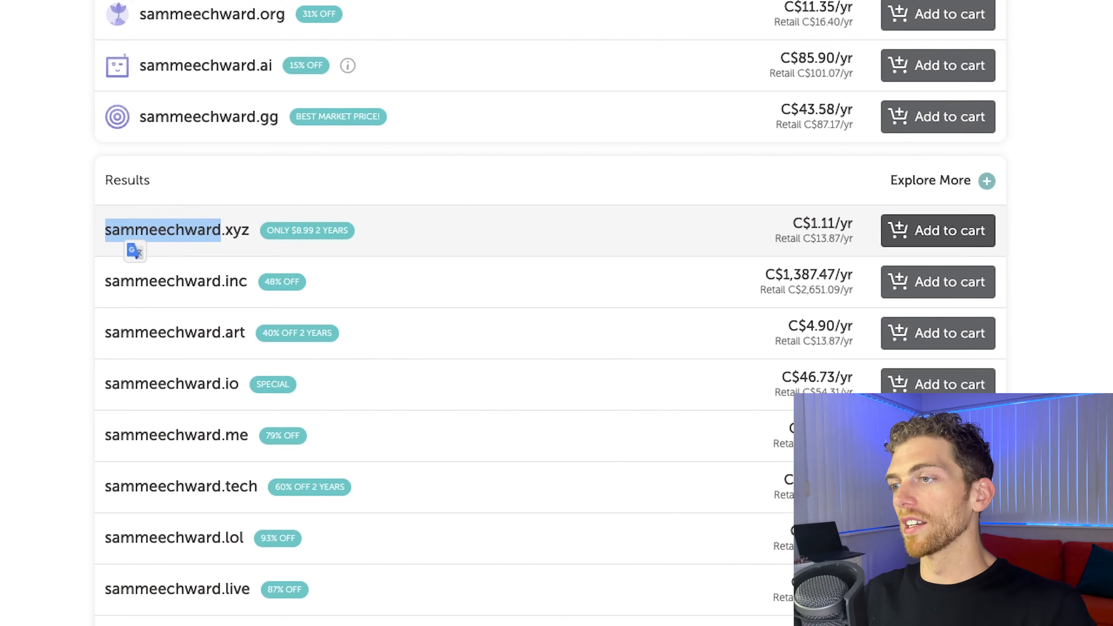
{"action": "left_click", "coordinate": [980, 242]}
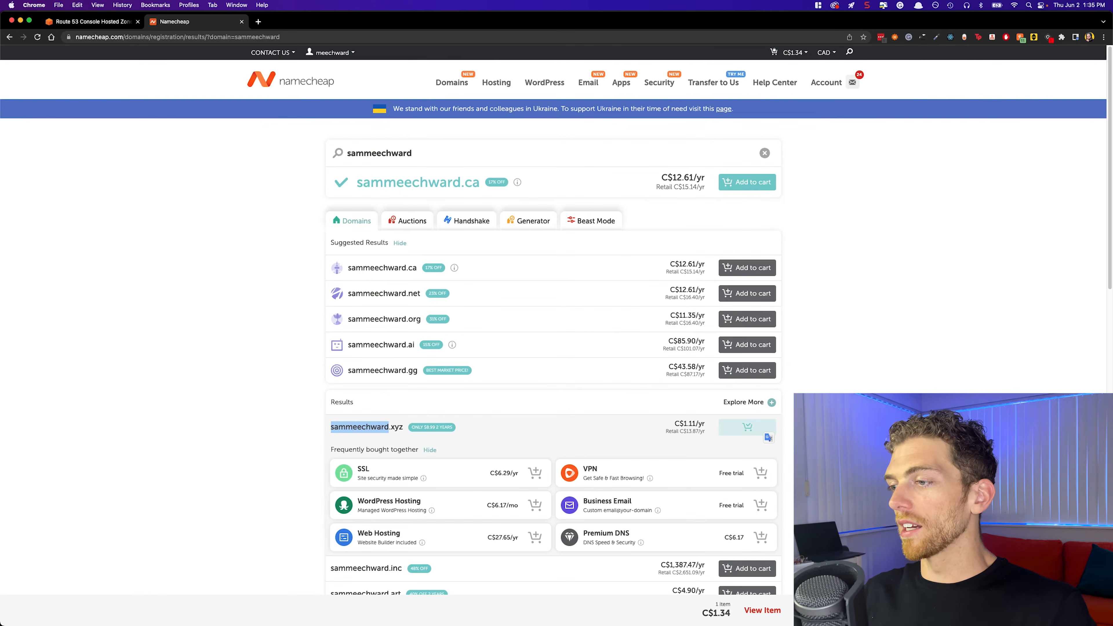
{"action": "left_click", "coordinate": [763, 610]}
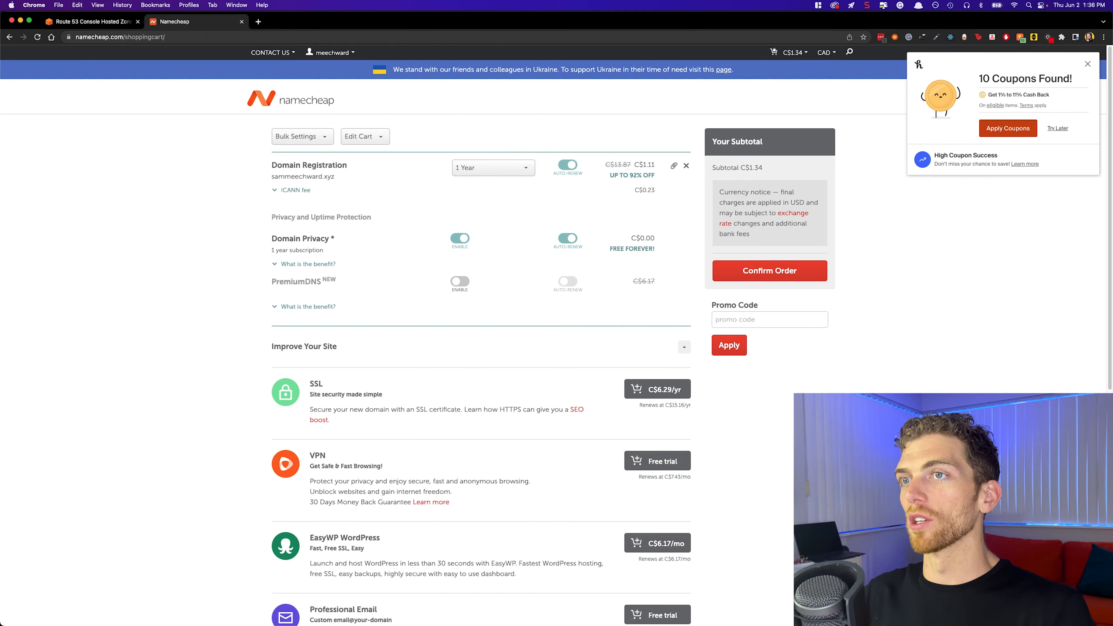
{"action": "left_click", "coordinate": [728, 271]}
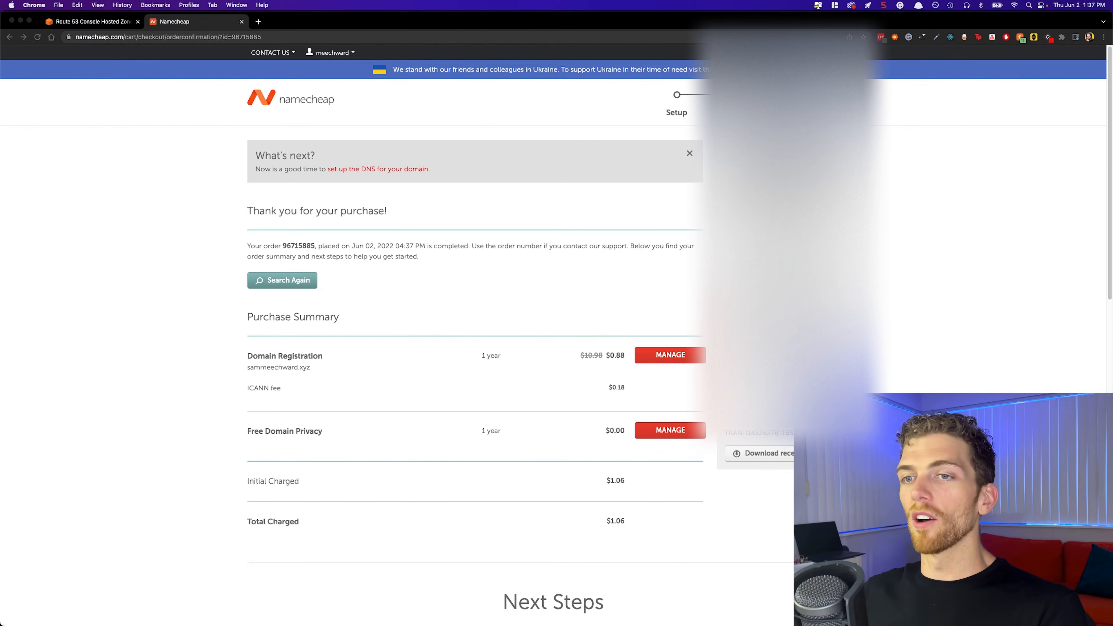
Step: Review the order confirmation and open the management page of the purchased sammeechward.xyz domain
{"action": "scroll", "coordinate": [553, 335], "scroll_direction": "down", "scroll_amount": 1}
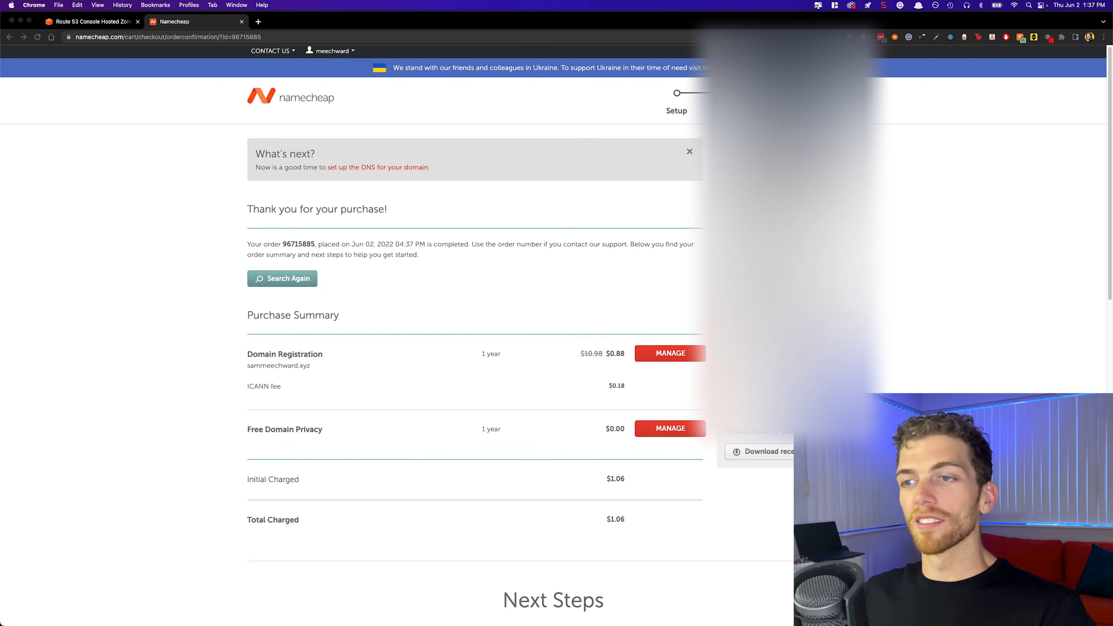
{"action": "scroll", "coordinate": [553, 335], "scroll_direction": "down", "scroll_amount": 4}
{"action": "scroll", "coordinate": [553, 335], "scroll_direction": "down", "scroll_amount": 6}
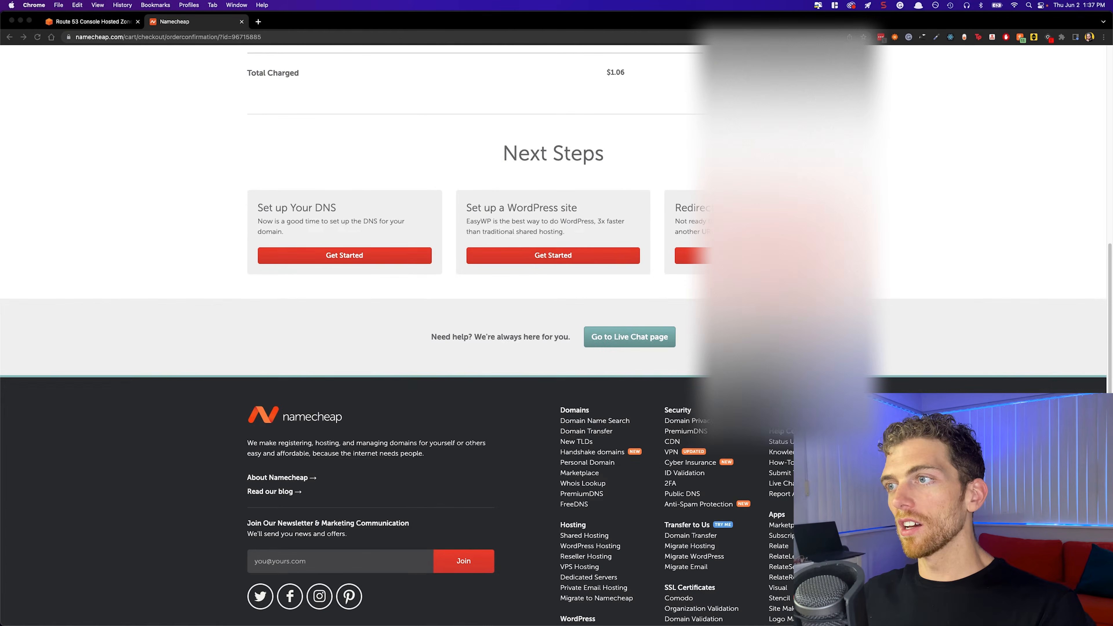
{"action": "scroll", "coordinate": [553, 335], "scroll_direction": "up", "scroll_amount": 10}
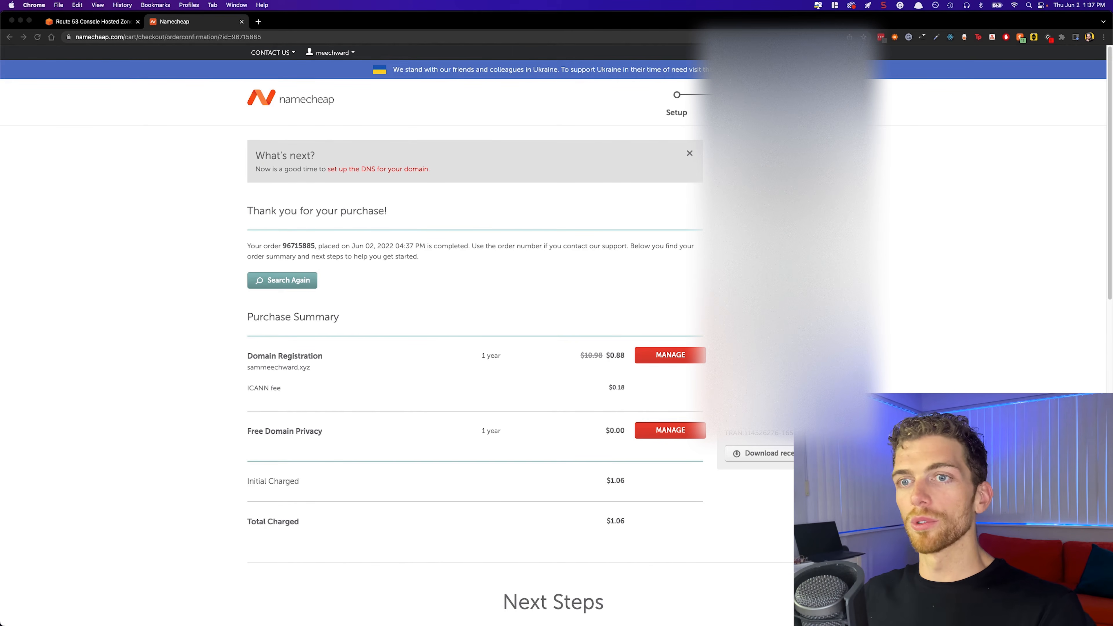
{"action": "left_click_drag", "start_coordinate": [248, 356], "coordinate": [292, 364]}
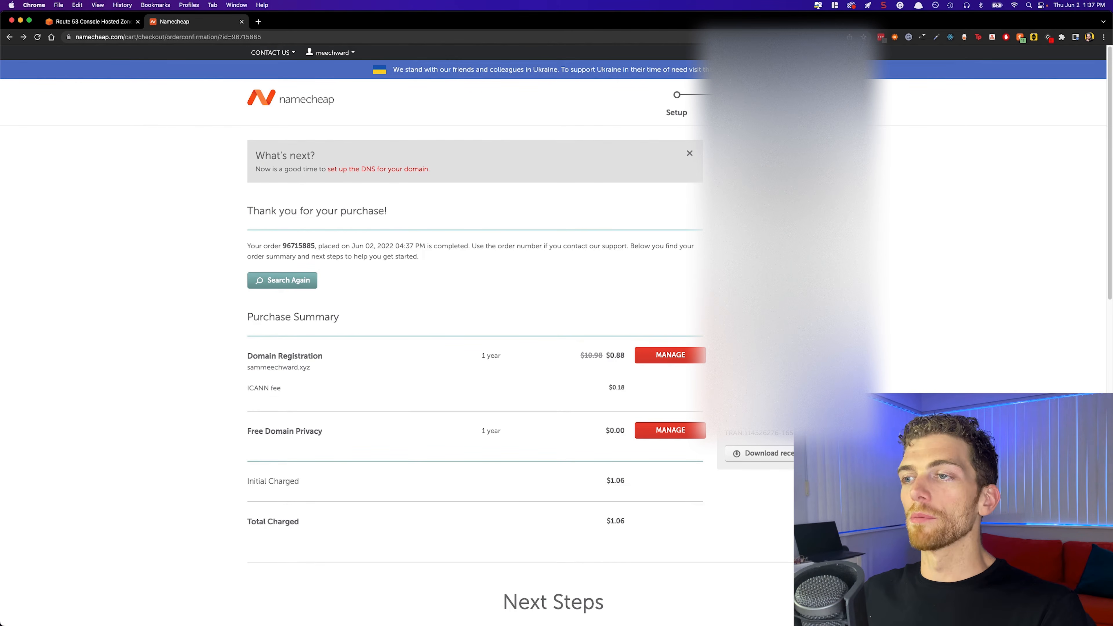
{"action": "left_click", "coordinate": [671, 355]}
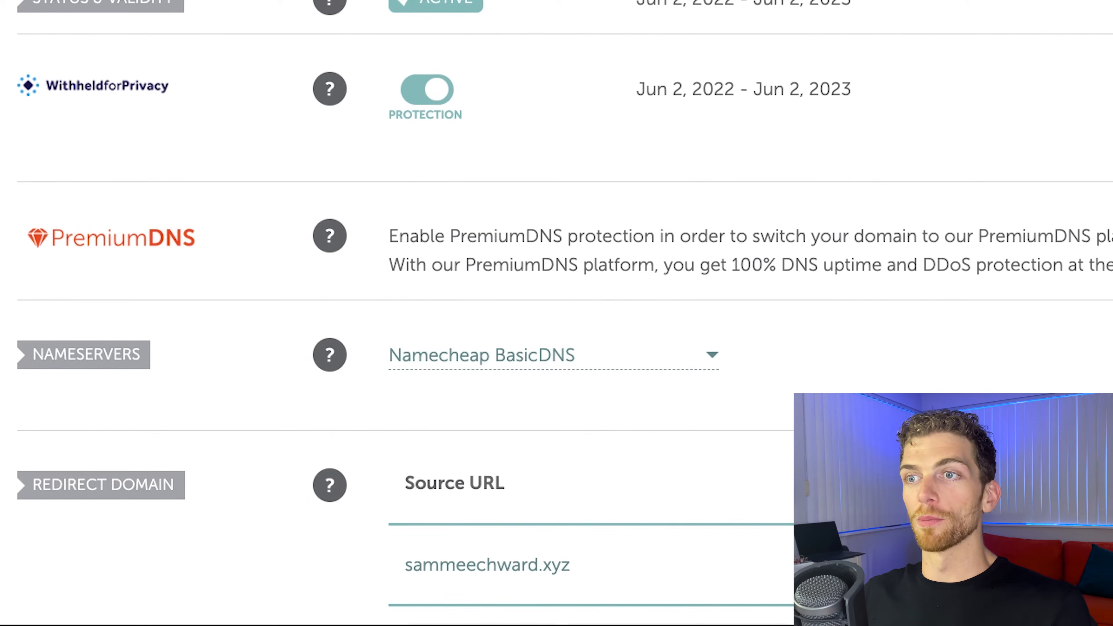
Step: Switch the domain's nameservers to Custom DNS and dismiss the autofill suggestions
{"action": "scroll", "coordinate": [556, 313], "scroll_direction": "down", "scroll_amount": 3}
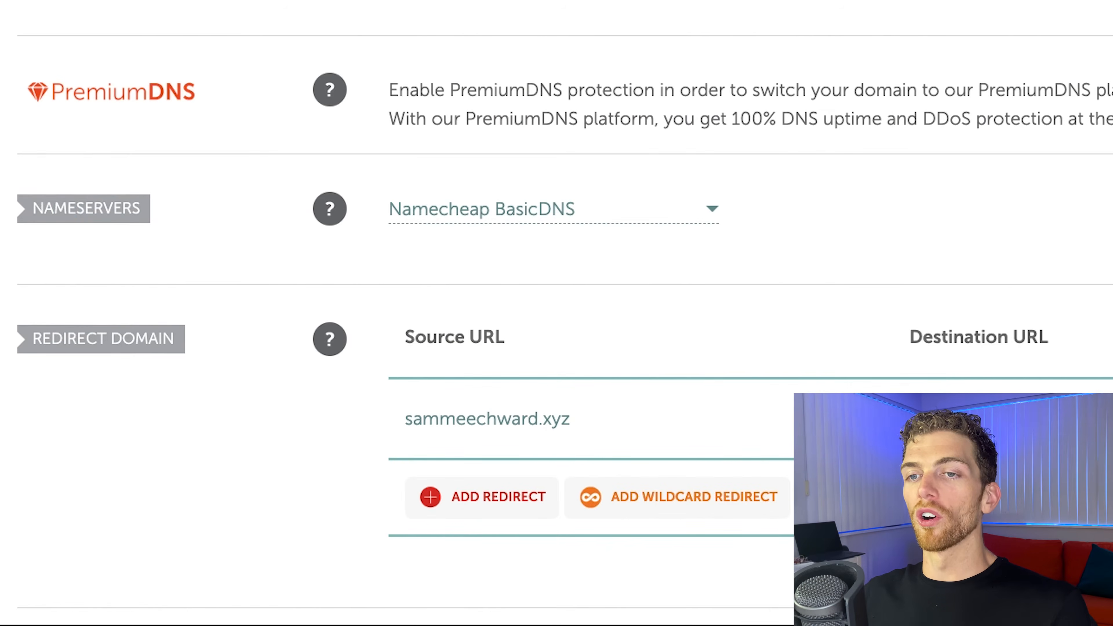
{"action": "double_click", "coordinate": [86, 208]}
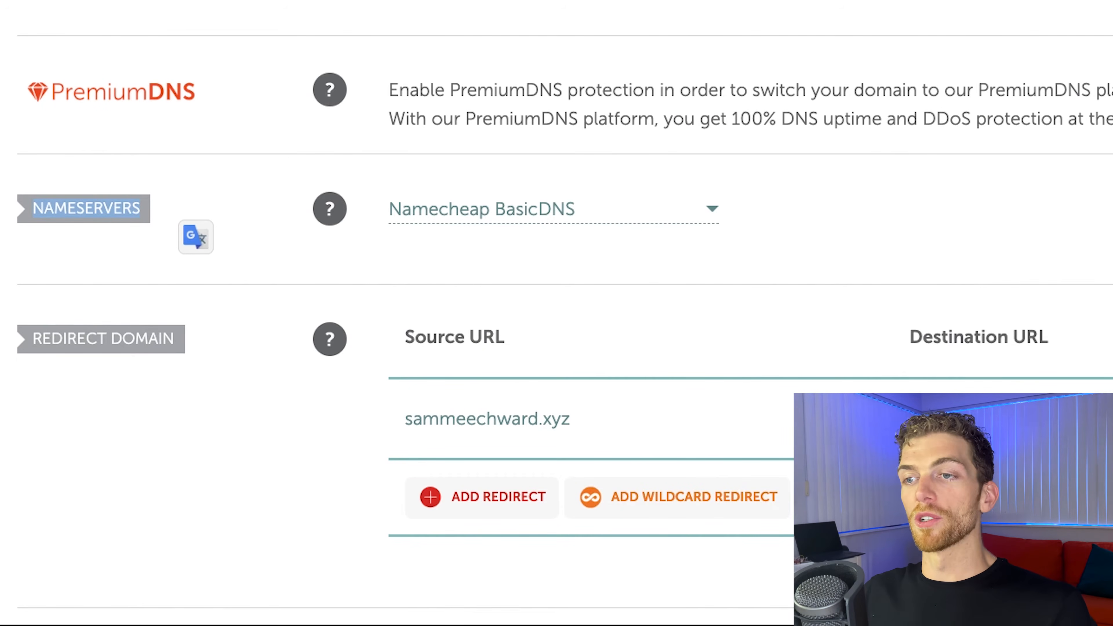
{"action": "left_click", "coordinate": [553, 209]}
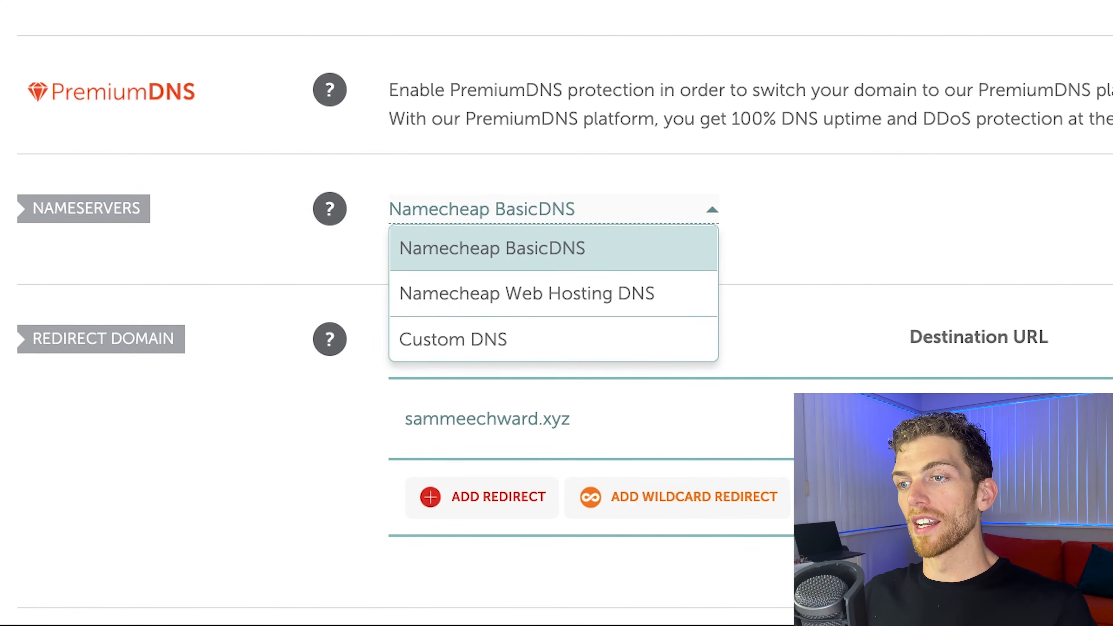
{"action": "left_click", "coordinate": [553, 340]}
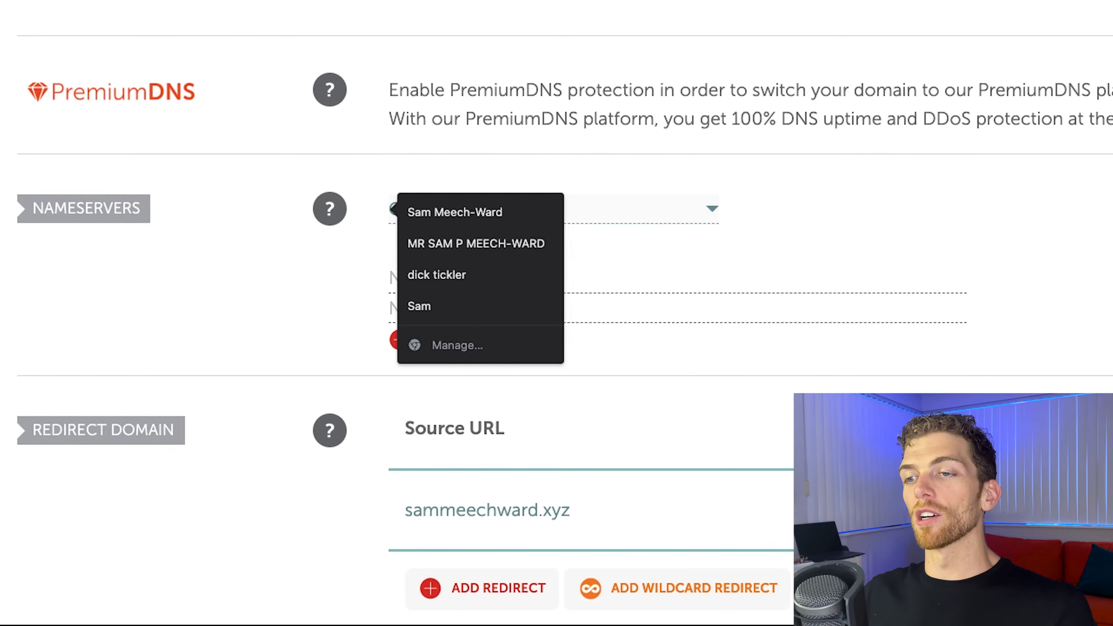
{"action": "key", "text": "Escape"}
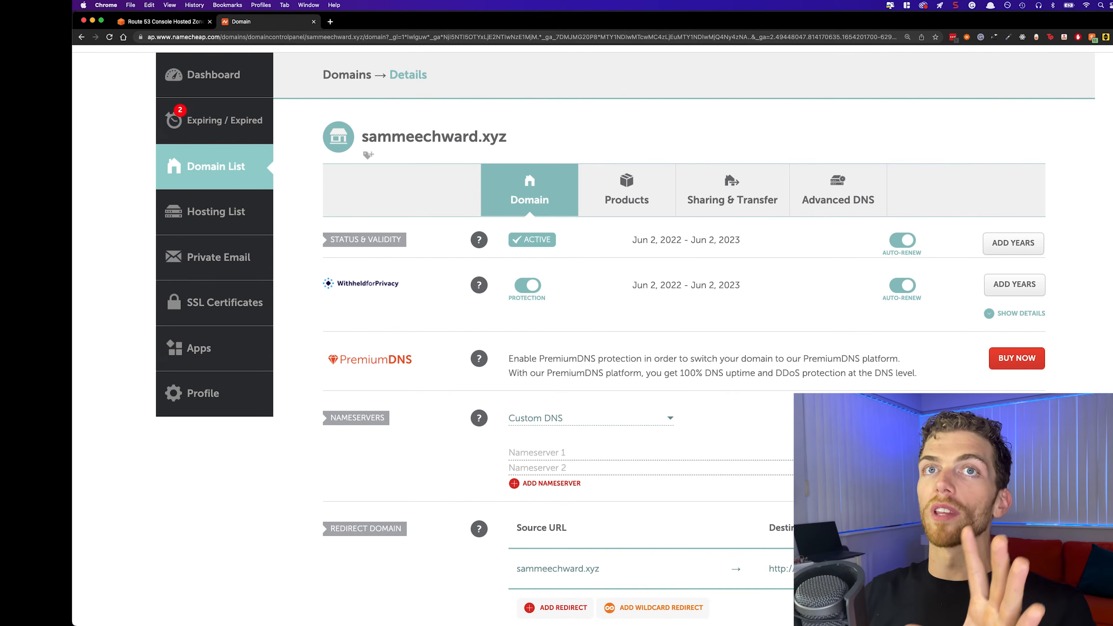
Step: Switch back to Route 53 and create a public hosted zone for the domain sammeechward.xyz
{"action": "left_click", "coordinate": [168, 21]}
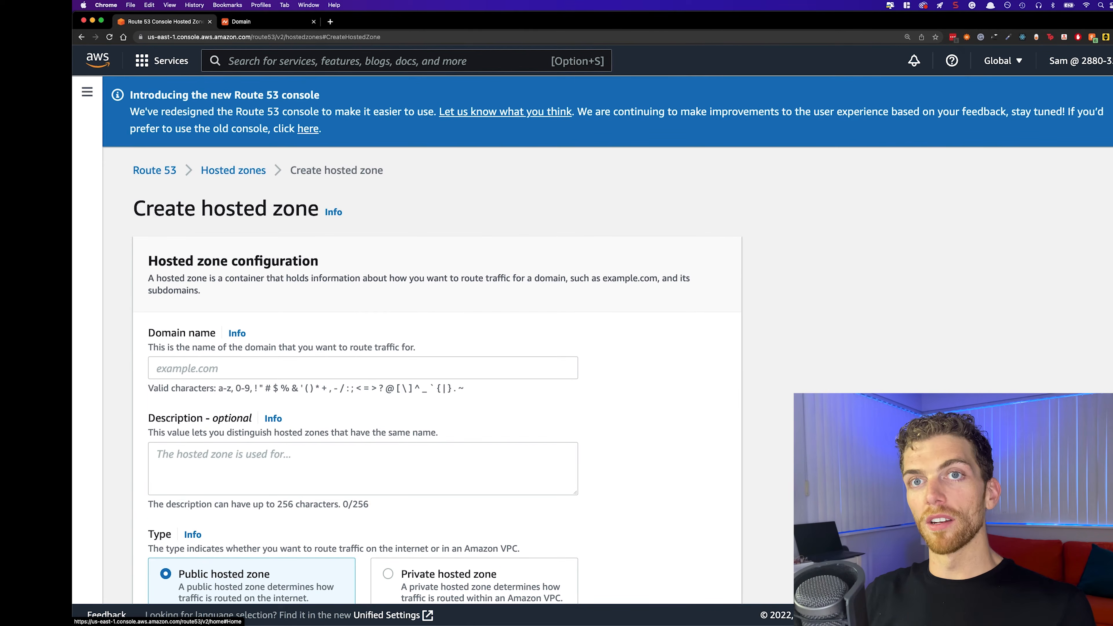
{"action": "left_click_drag", "start_coordinate": [317, 170], "coordinate": [383, 171]}
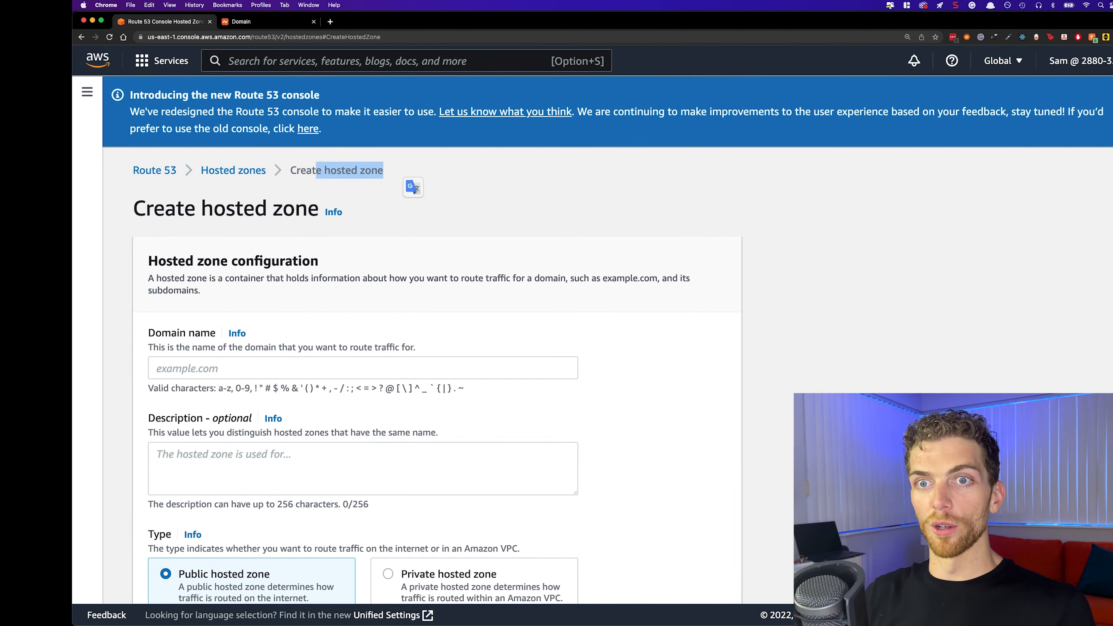
{"action": "scroll", "coordinate": [437, 375], "scroll_direction": "down", "scroll_amount": 2}
{"action": "left_click", "coordinate": [363, 326]}
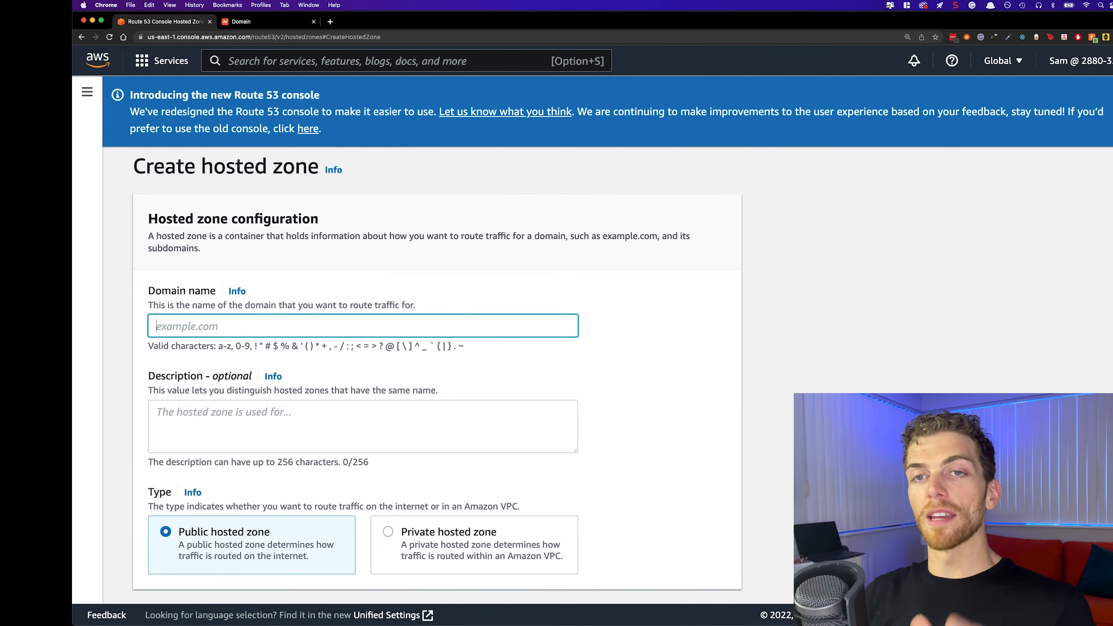
{"action": "type", "text": "sammeechward.xyz"}
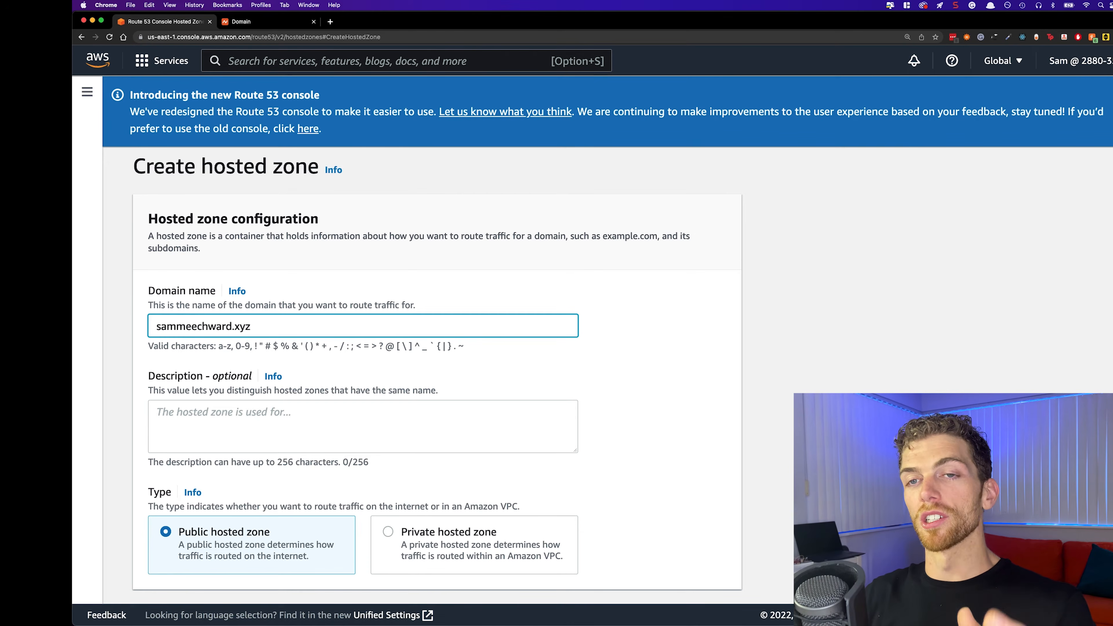
{"action": "scroll", "coordinate": [437, 375], "scroll_direction": "down", "scroll_amount": 3}
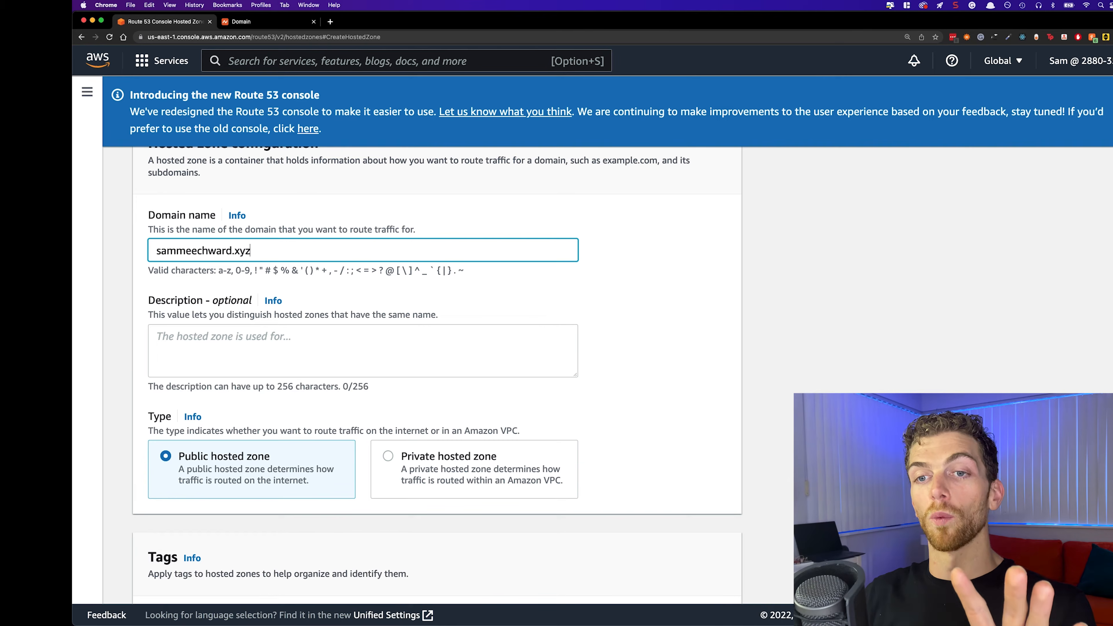
{"action": "scroll", "coordinate": [437, 375], "scroll_direction": "down", "scroll_amount": 5}
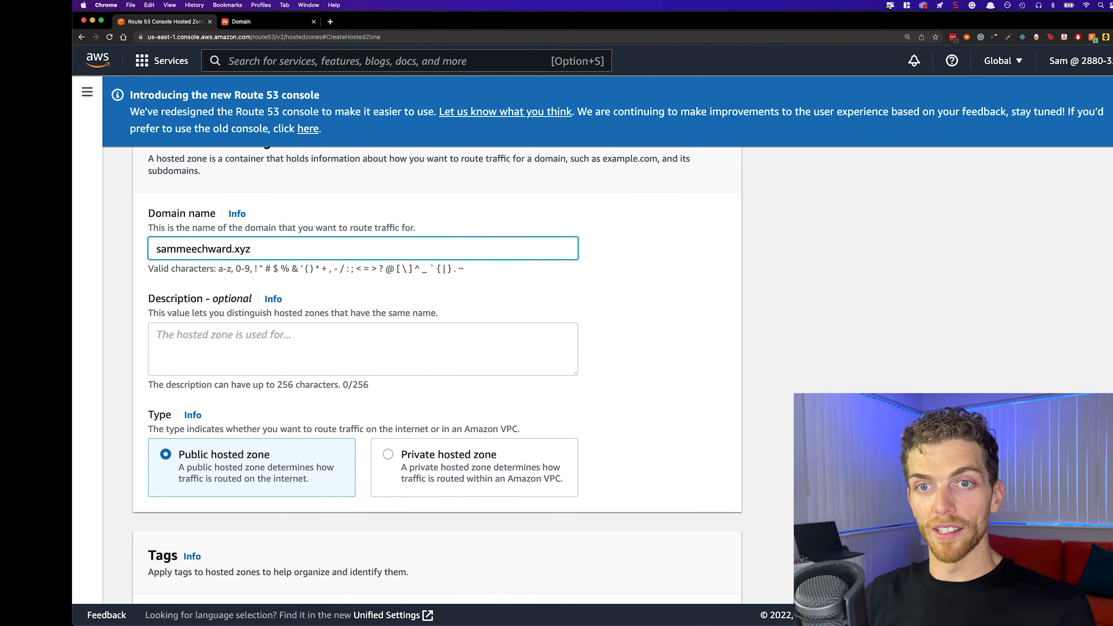
{"action": "left_click", "coordinate": [676, 578]}
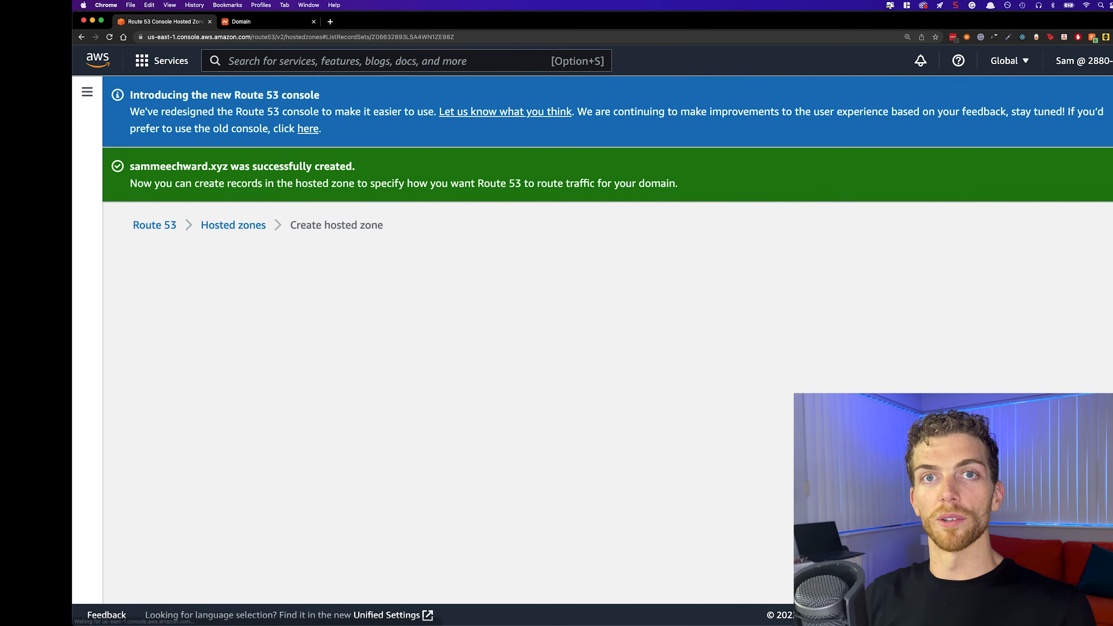
Step: Copy the first NS value, ns-736.awsdns-28.net., from the Route 53 hosted zone into Nameserver 1 of the domain on Namecheap
{"action": "scroll", "coordinate": [473, 394], "scroll_direction": "down", "scroll_amount": 3}
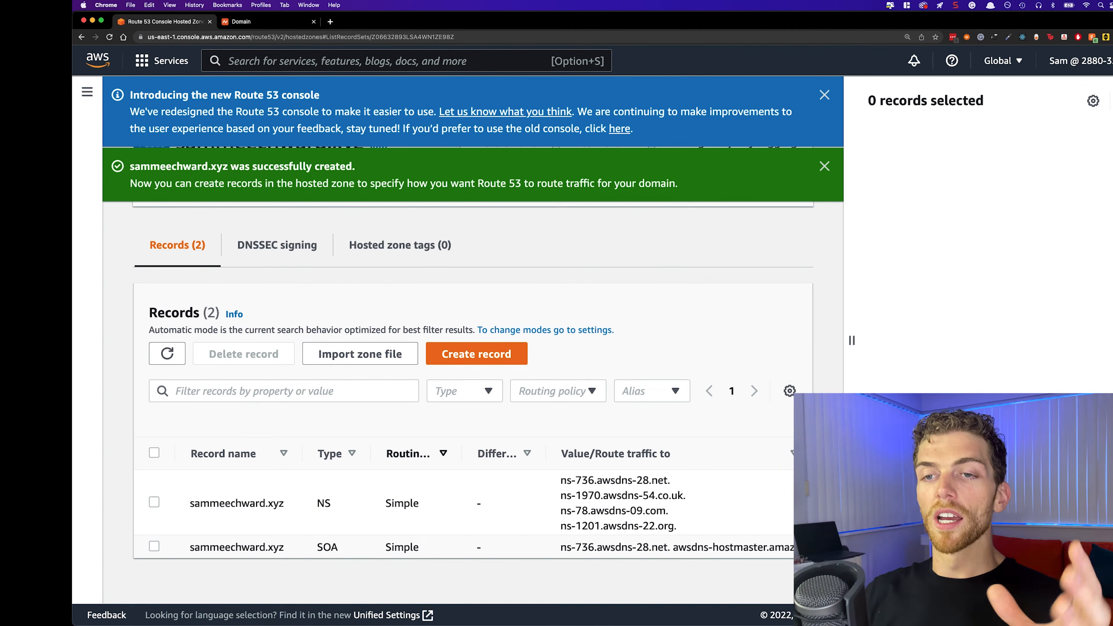
{"action": "left_click_drag", "start_coordinate": [189, 503], "coordinate": [331, 503]}
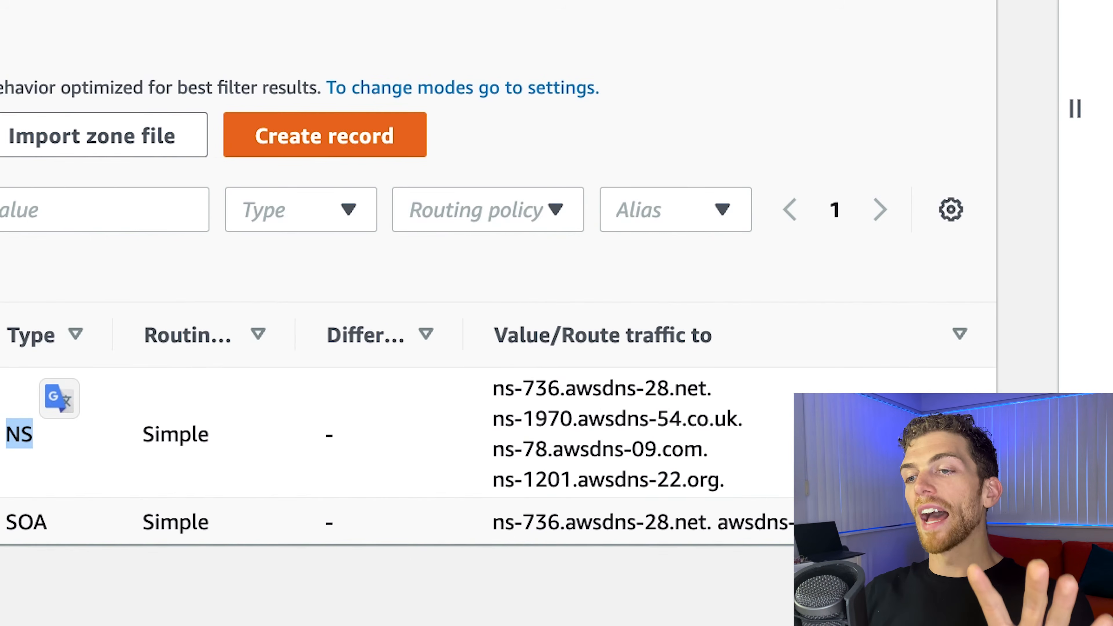
{"action": "left_click_drag", "start_coordinate": [493, 377], "coordinate": [725, 482]}
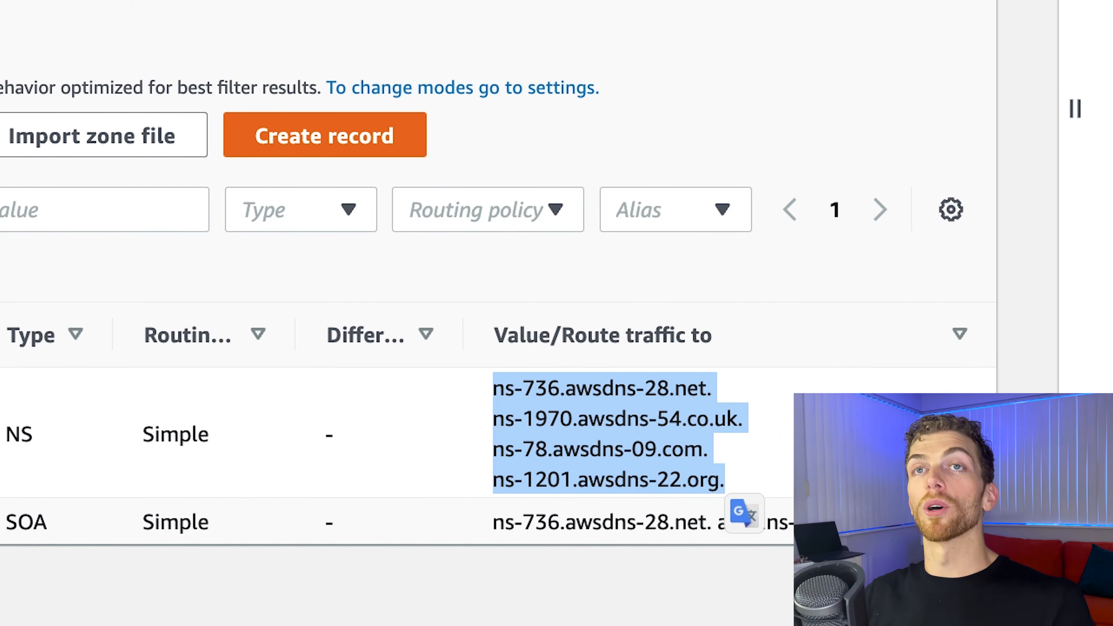
{"action": "left_click", "coordinate": [718, 389]}
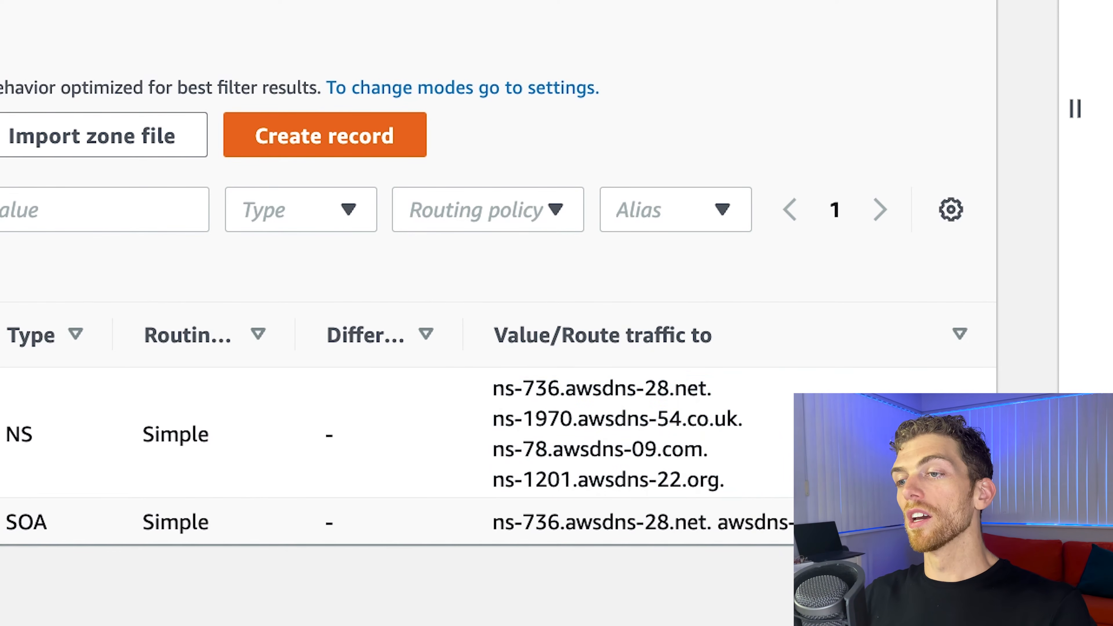
{"action": "left_click_drag", "start_coordinate": [714, 389], "coordinate": [493, 387]}
{"action": "key", "text": "super+c"}
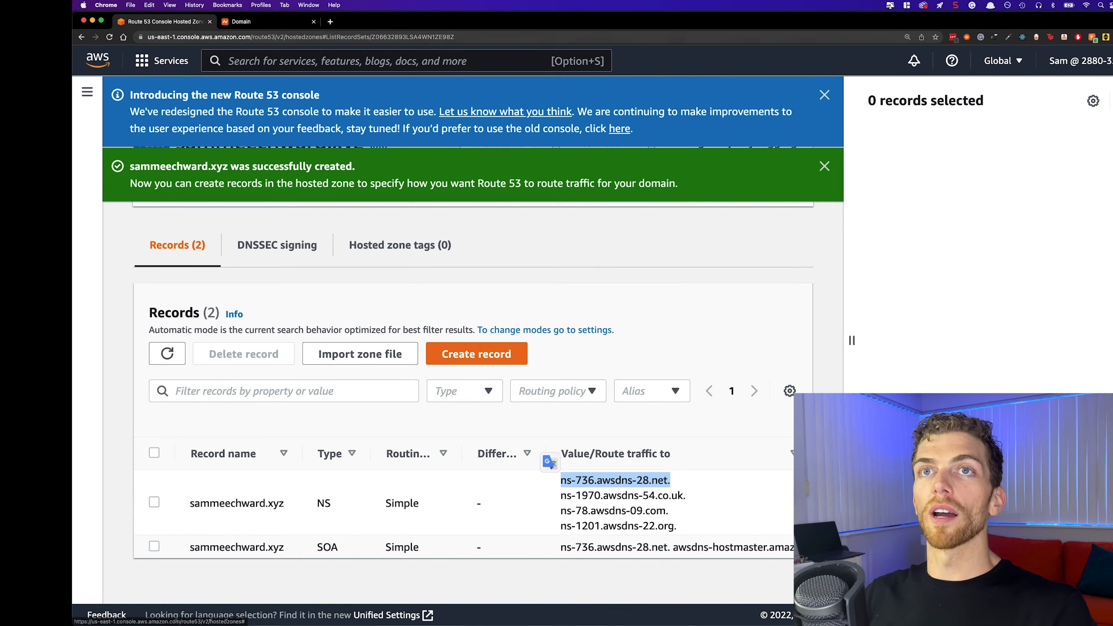
{"action": "left_click", "coordinate": [269, 22]}
{"action": "scroll", "coordinate": [591, 426], "scroll_direction": "down", "scroll_amount": 1}
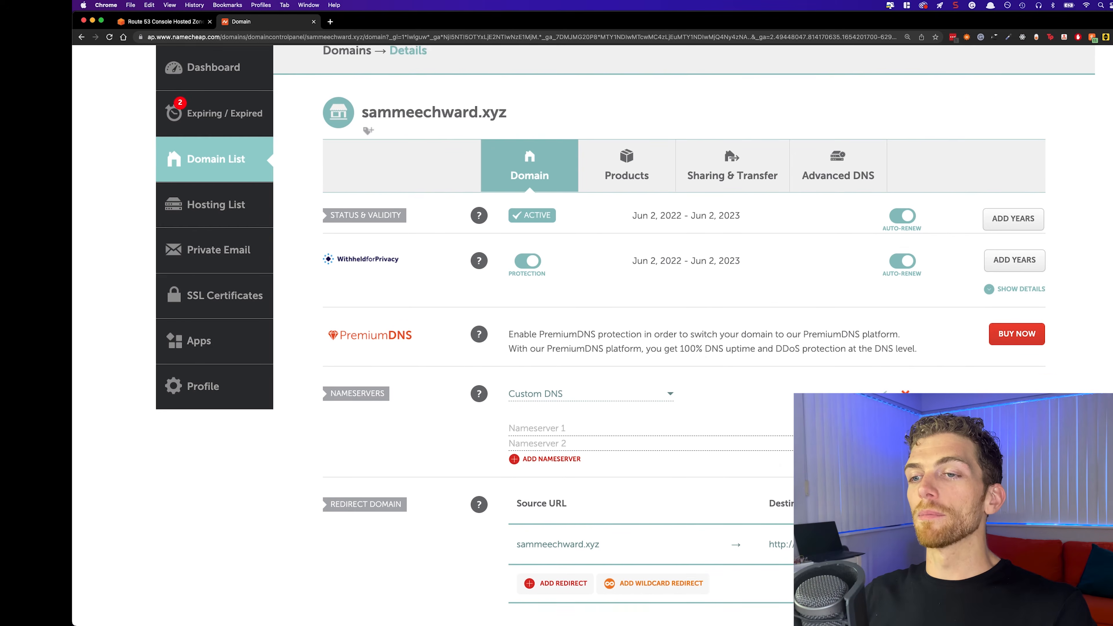
{"action": "left_click", "coordinate": [592, 425]}
{"action": "key", "text": "super+v"}
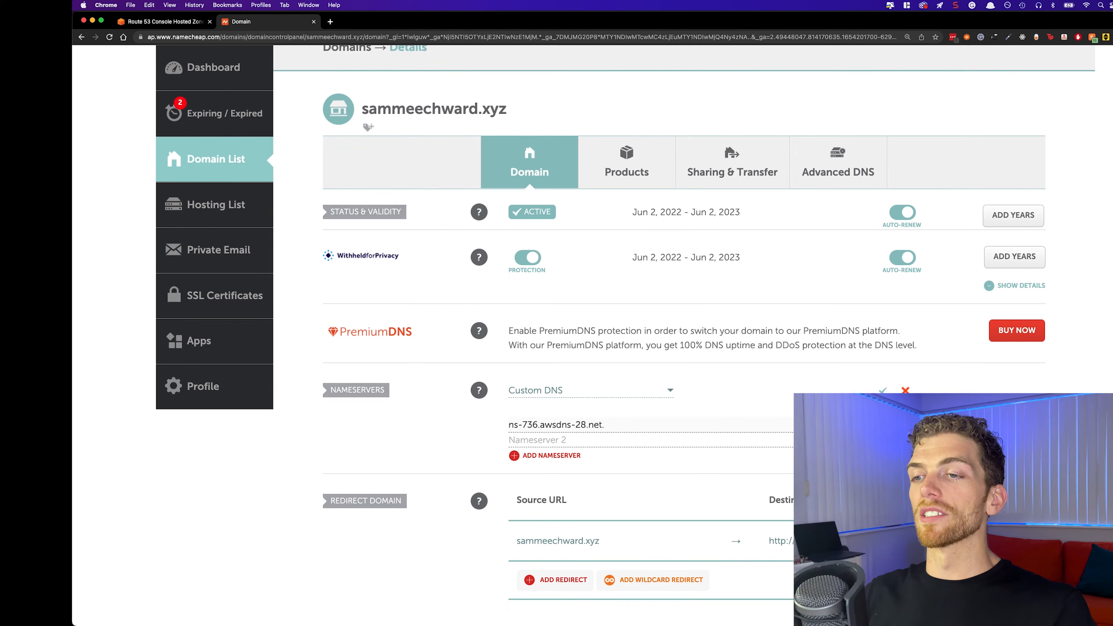
Step: Copy the second NS value, ns-1970.awsdns-54.co.uk., from Route 53 into Nameserver 2 on Namecheap
{"action": "left_click", "coordinate": [164, 21]}
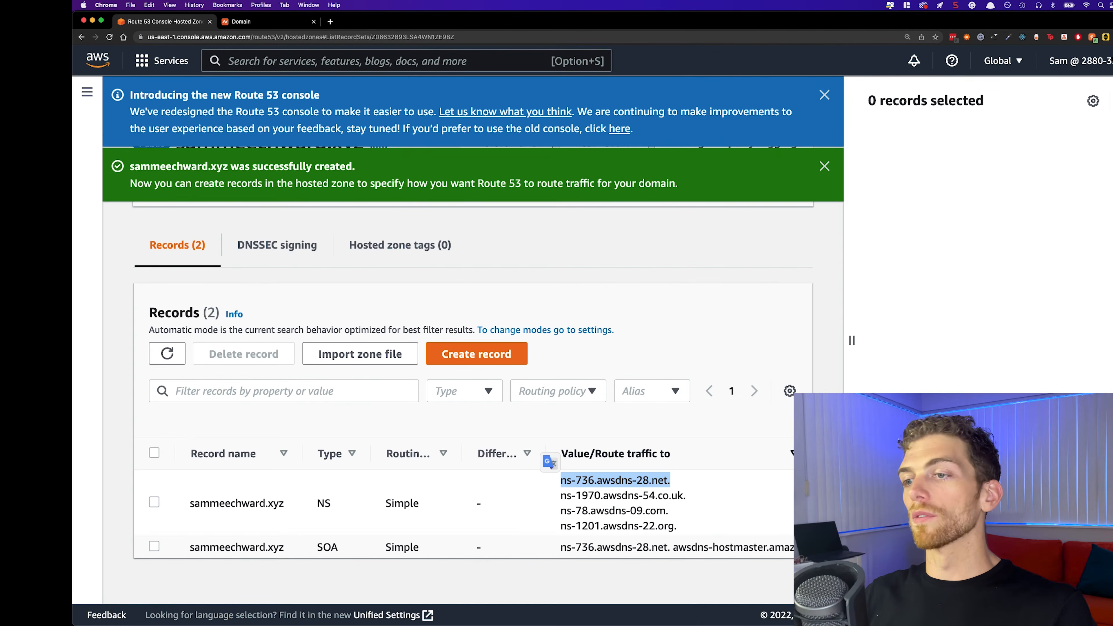
{"action": "left_click_drag", "start_coordinate": [686, 495], "coordinate": [561, 496]}
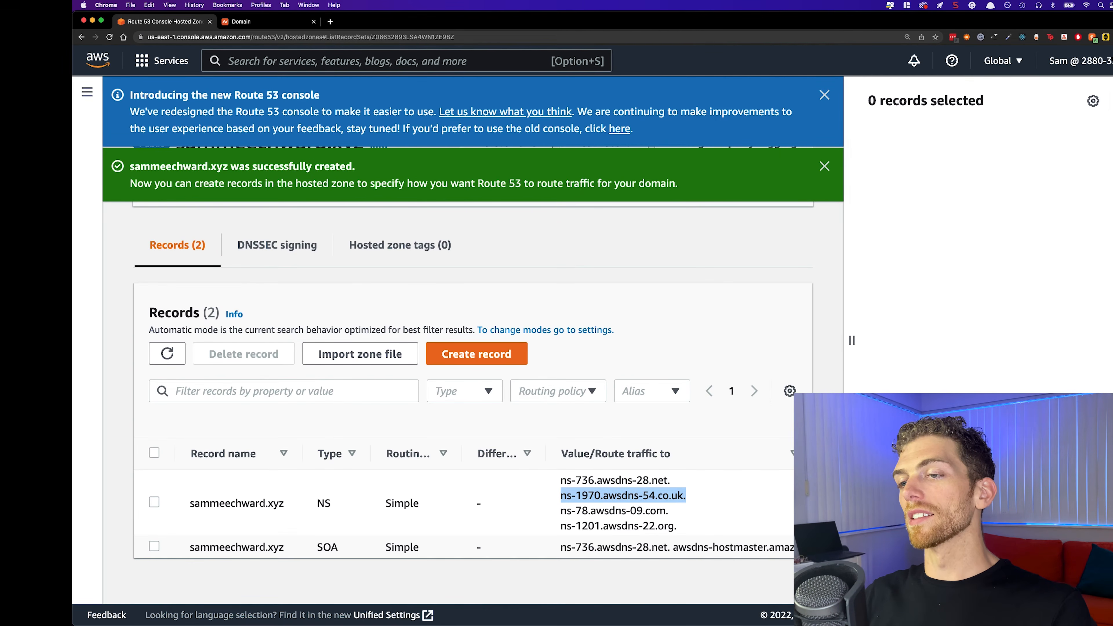
{"action": "key", "text": "super+c"}
{"action": "left_click", "coordinate": [263, 22]}
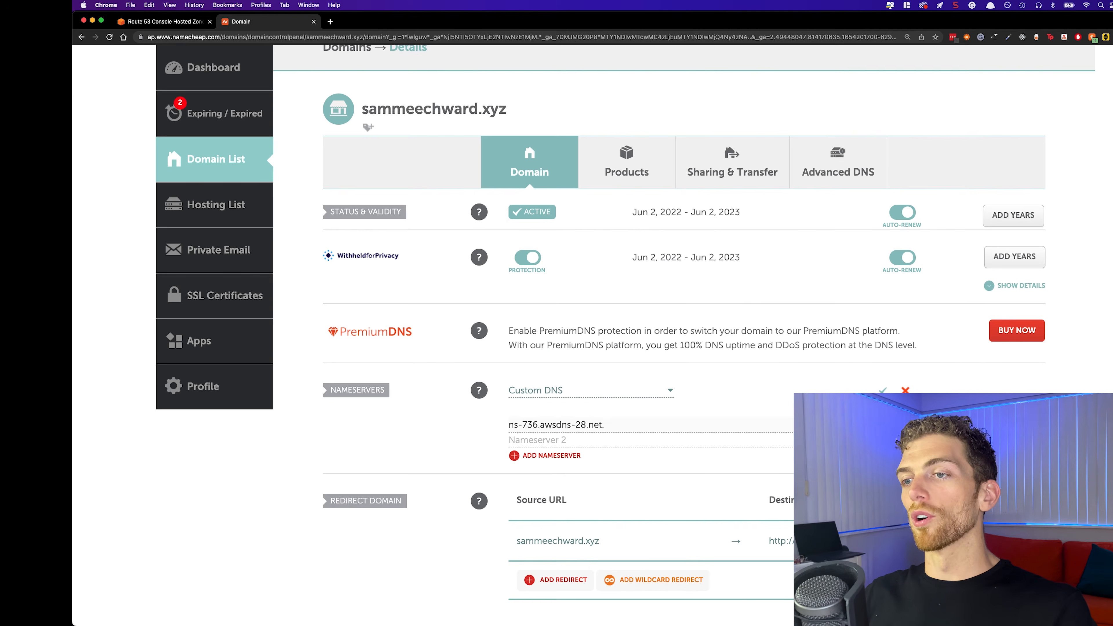
{"action": "left_click", "coordinate": [570, 440]}
{"action": "key", "text": "super+v"}
Step: Copy the third NS value, ns-78.awsdns-09.com., from Route 53 into an added third nameserver on Namecheap
{"action": "left_click", "coordinate": [164, 21]}
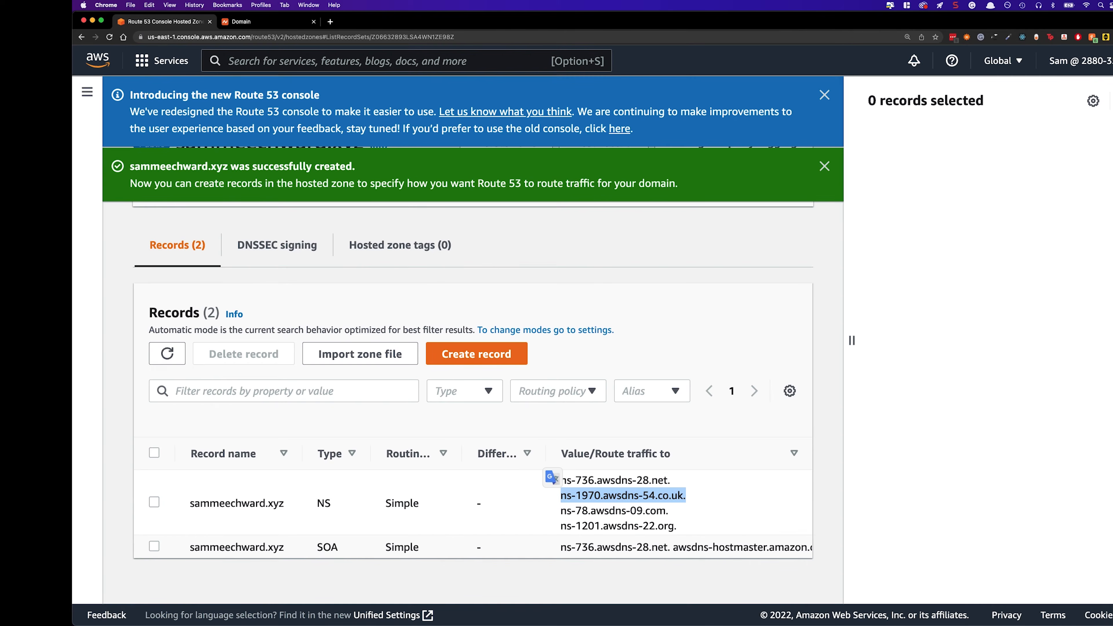
{"action": "left_click_drag", "start_coordinate": [669, 511], "coordinate": [561, 511]}
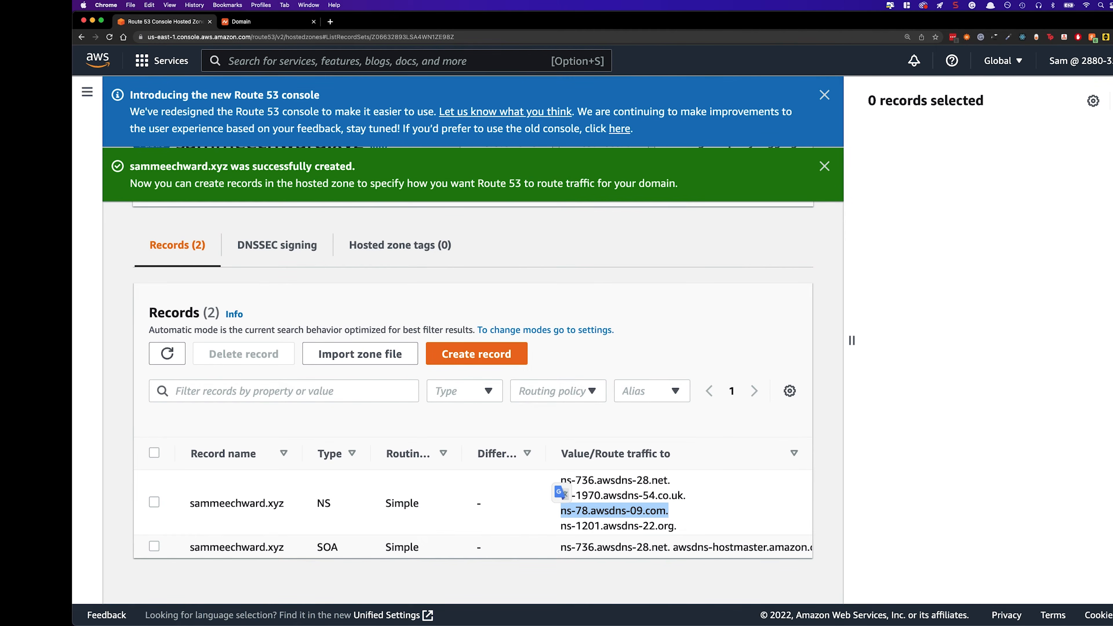
{"action": "left_click", "coordinate": [262, 21]}
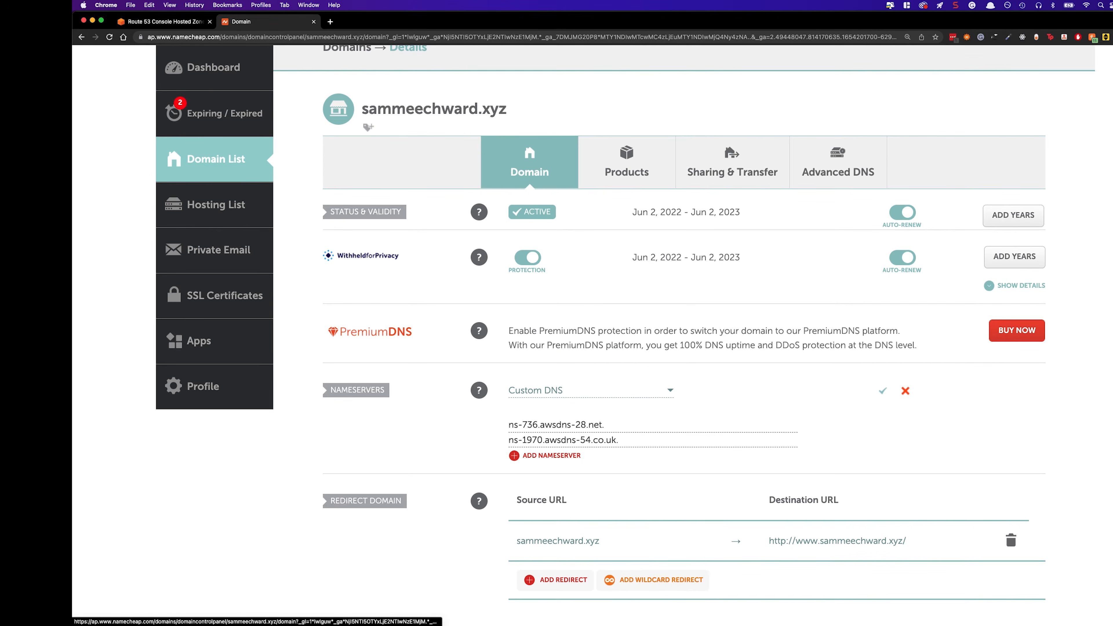
{"action": "left_click", "coordinate": [551, 455]}
{"action": "left_click", "coordinate": [565, 455]}
{"action": "key", "text": "super+v"}
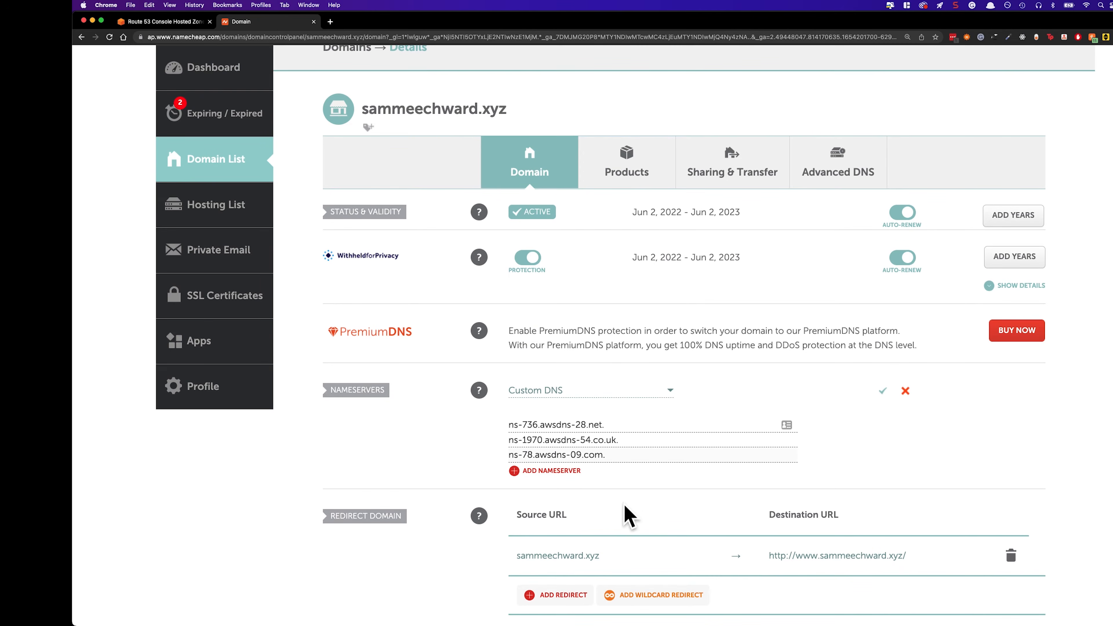
Step: Copy the fourth NS value, ns-1201.awsdns-22.org., from Route 53 into an added nameserver on Namecheap and save the custom nameservers
{"action": "left_click", "coordinate": [164, 22]}
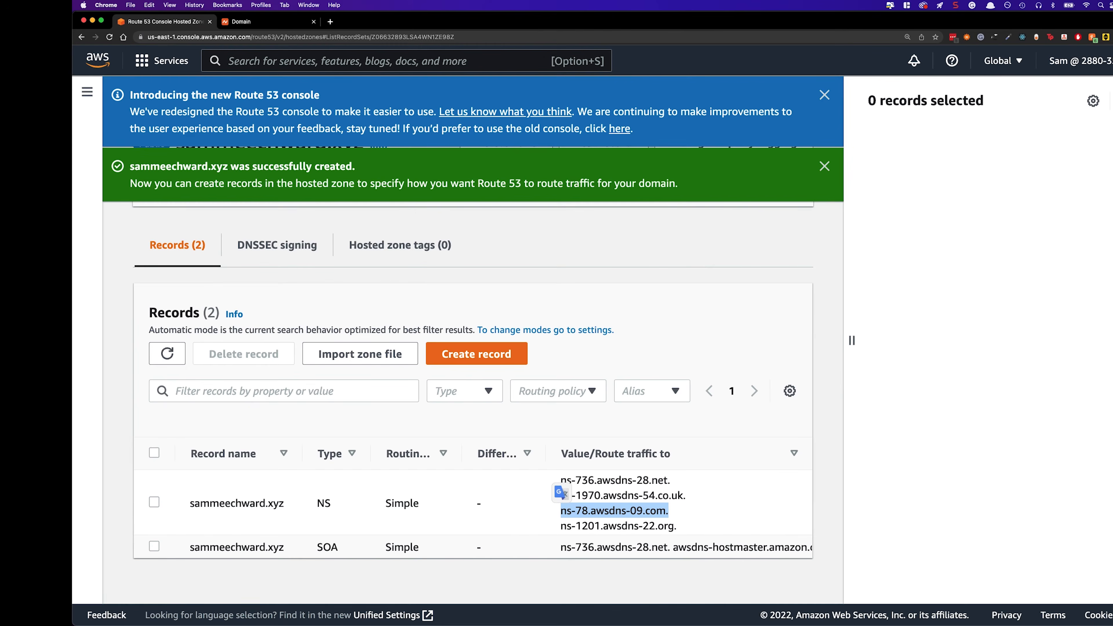
{"action": "left_click_drag", "start_coordinate": [677, 526], "coordinate": [561, 526]}
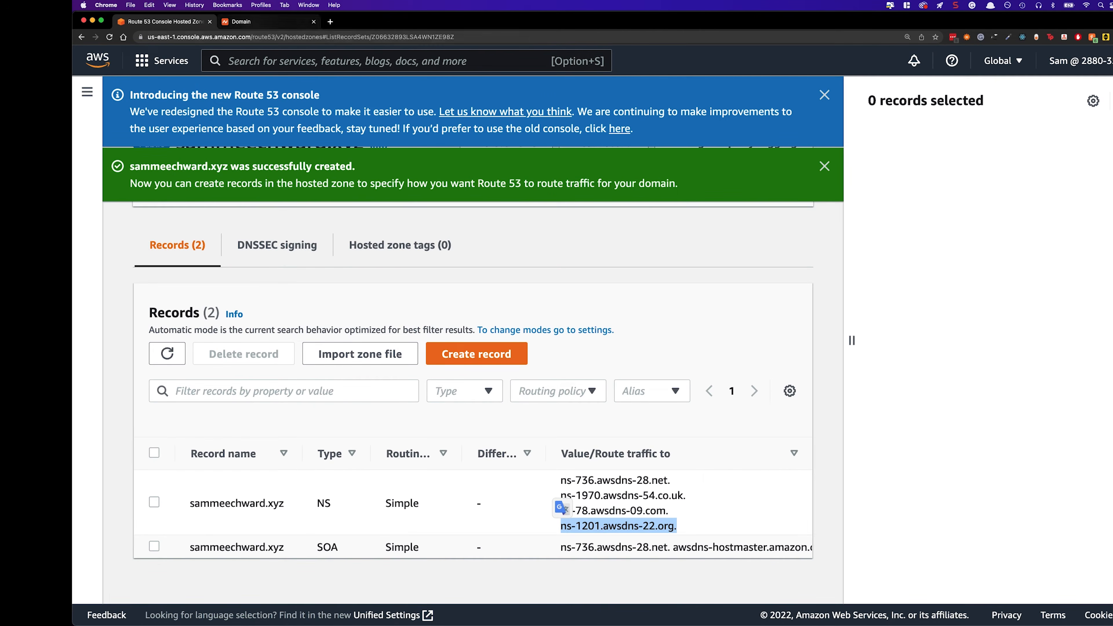
{"action": "left_click", "coordinate": [265, 22]}
{"action": "left_click", "coordinate": [551, 471]}
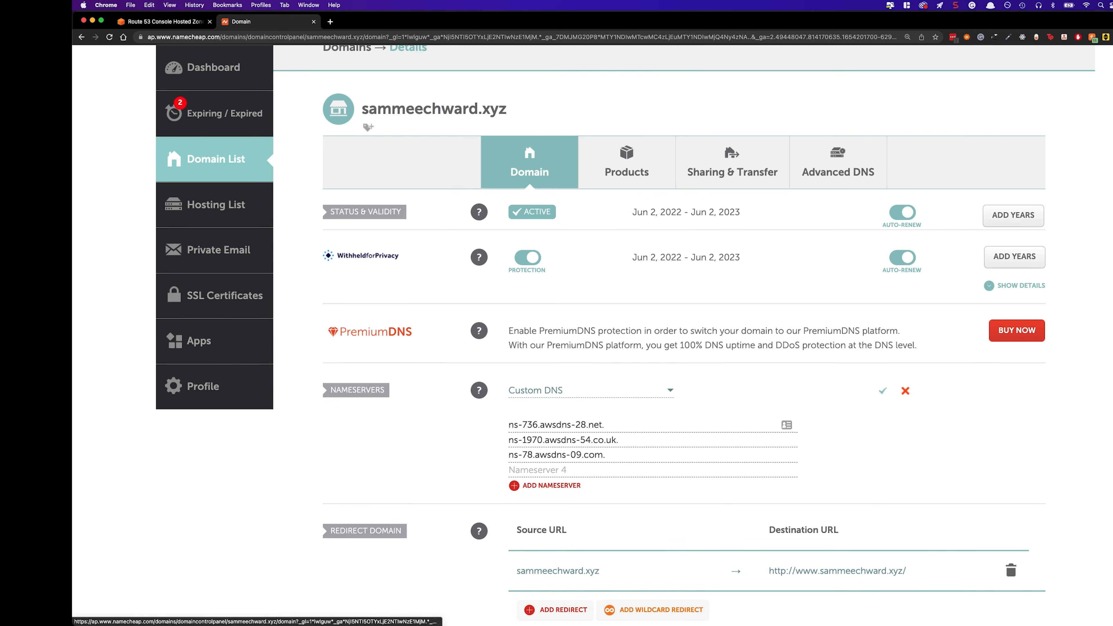
{"action": "left_click", "coordinate": [550, 470]}
{"action": "key", "text": "super+v"}
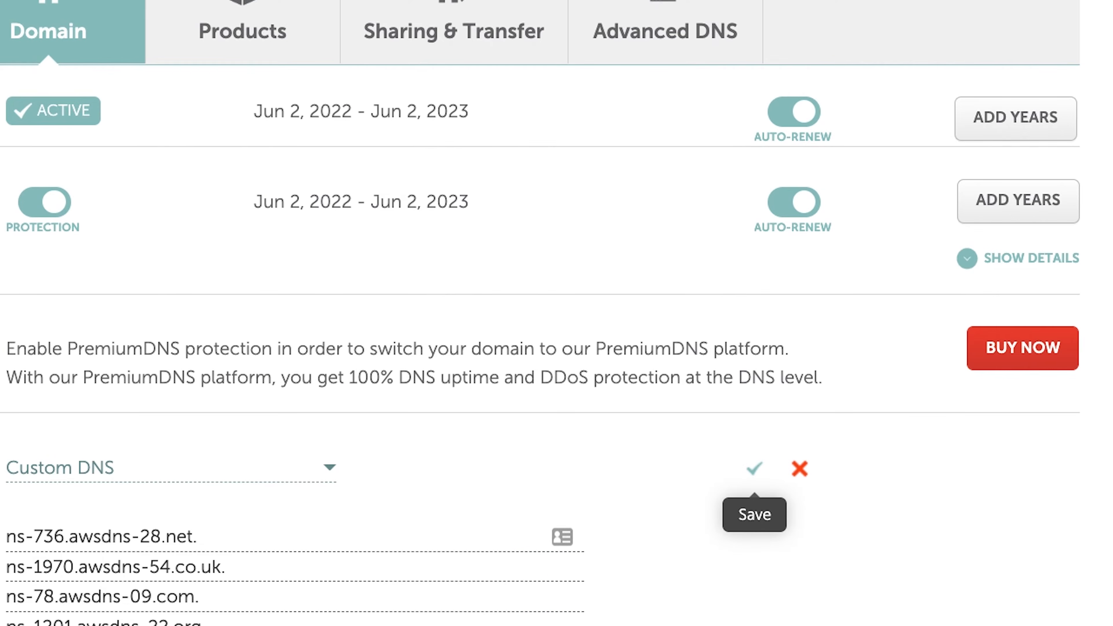
{"action": "left_click", "coordinate": [754, 469]}
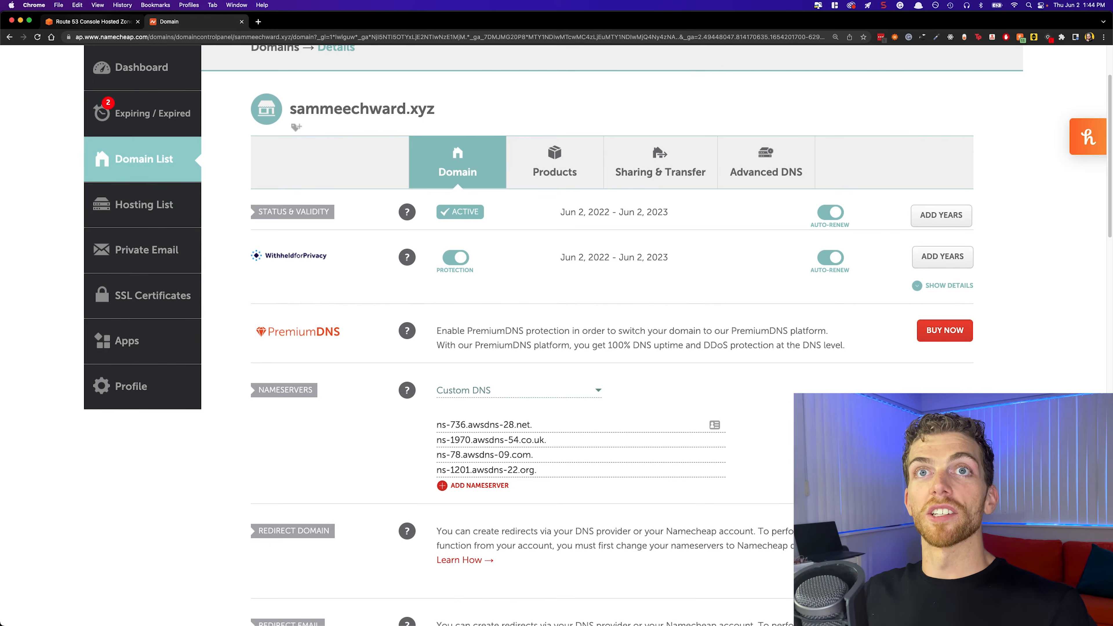
Step: Return to the Route 53 console, search the AWS services for ec2 and open EC2 in a separate browser tab
{"action": "left_click", "coordinate": [83, 22]}
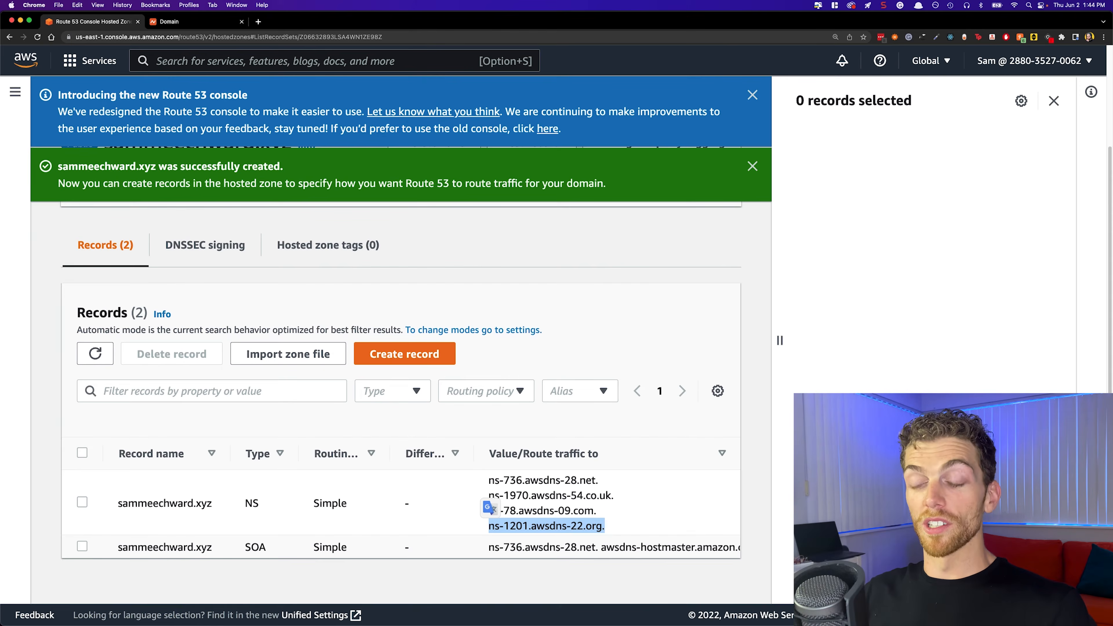
{"action": "left_click", "coordinate": [193, 22]}
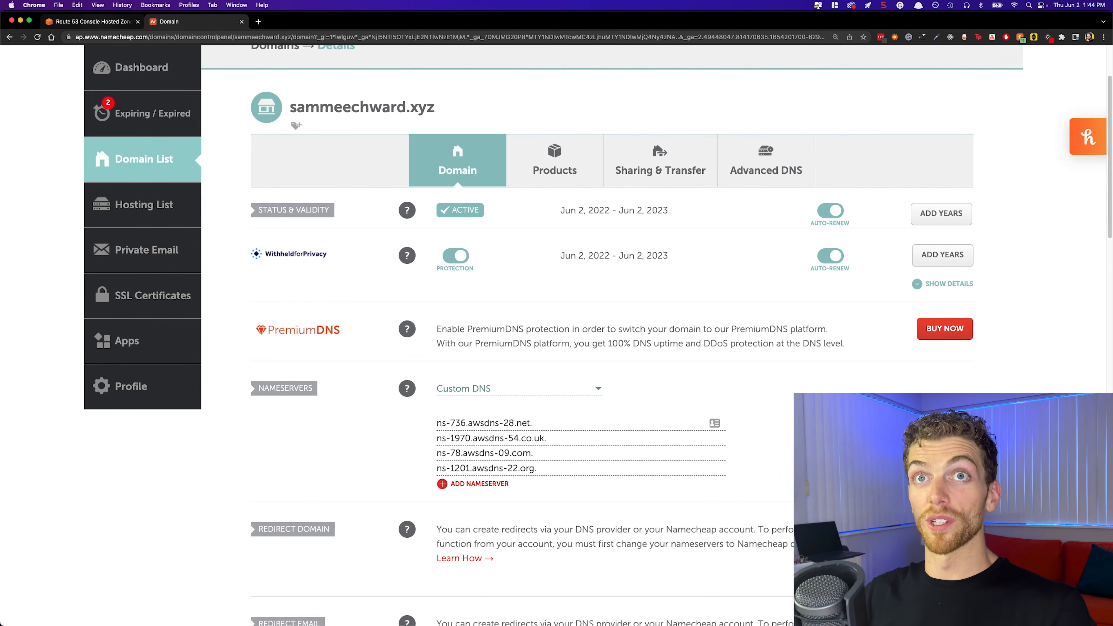
{"action": "key", "text": "ctrl+shift+Tab"}
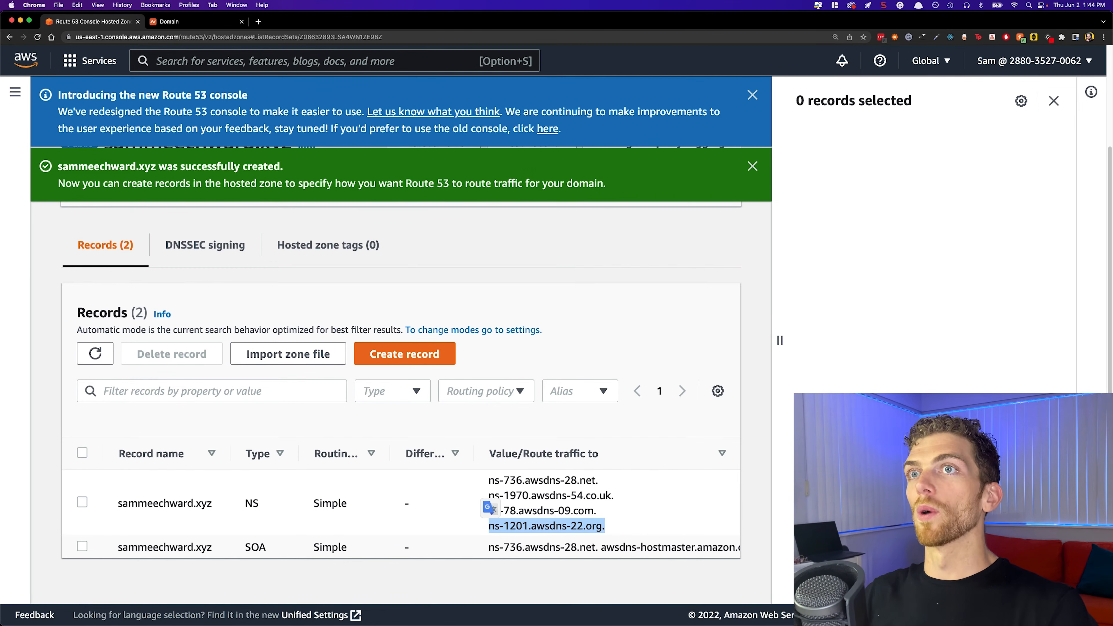
{"action": "key", "text": "alt+s"}
{"action": "type", "text": "ec2"}
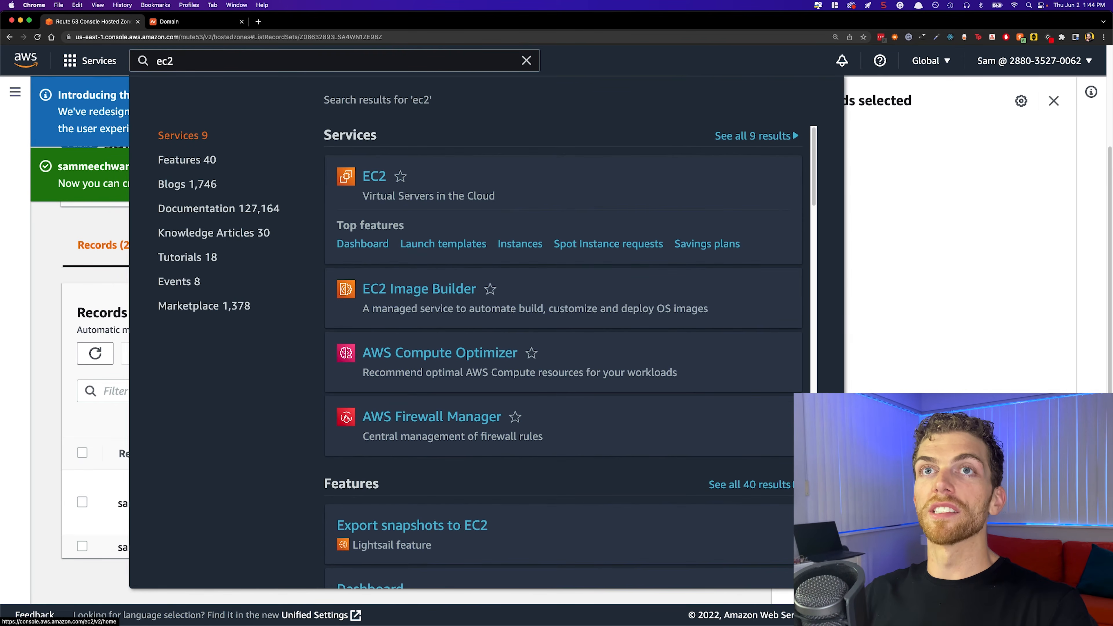
{"action": "left_click", "coordinate": [374, 176], "text": "super"}
{"action": "key", "text": "ctrl+Tab"}
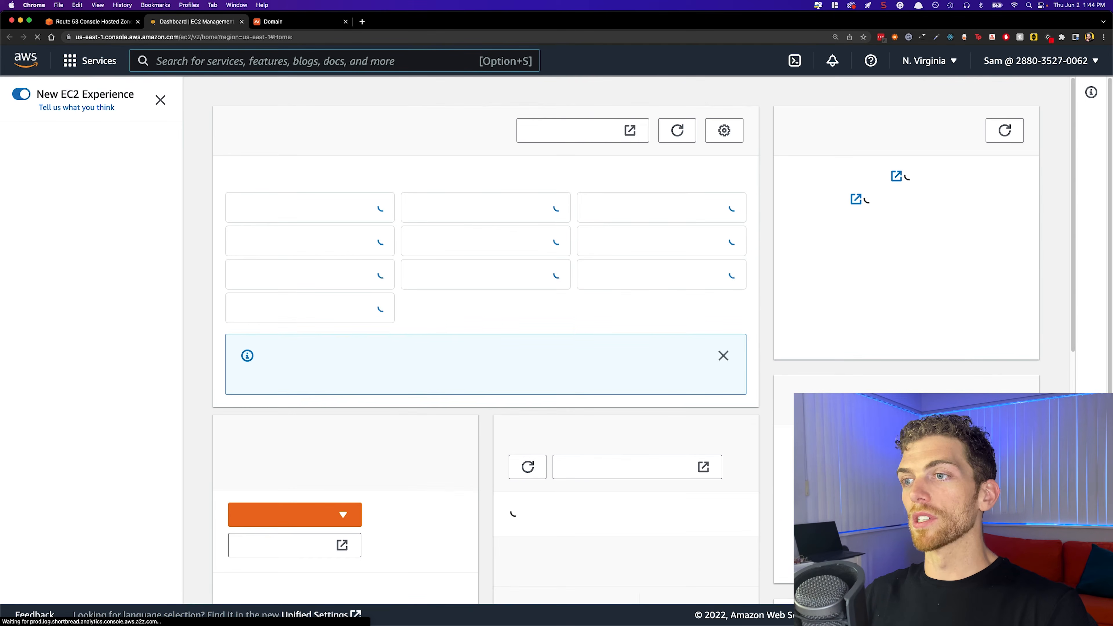
Step: List the running EC2 instances, select the t2.micro instance and copy its public IPv4 address
{"action": "left_click", "coordinate": [278, 207]}
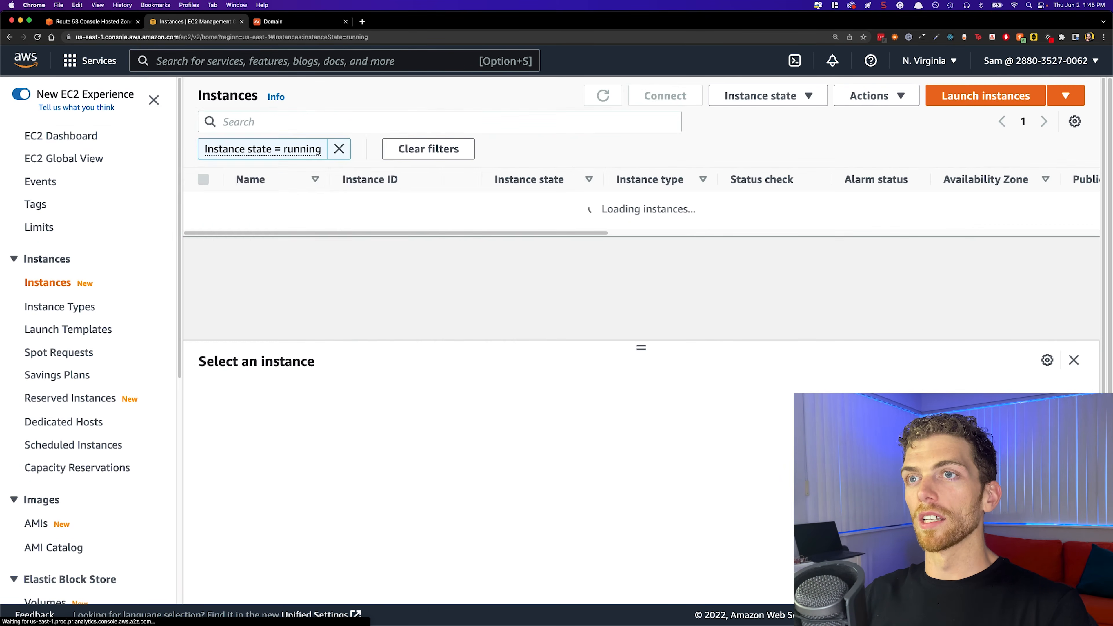
{"action": "left_click", "coordinate": [482, 272]}
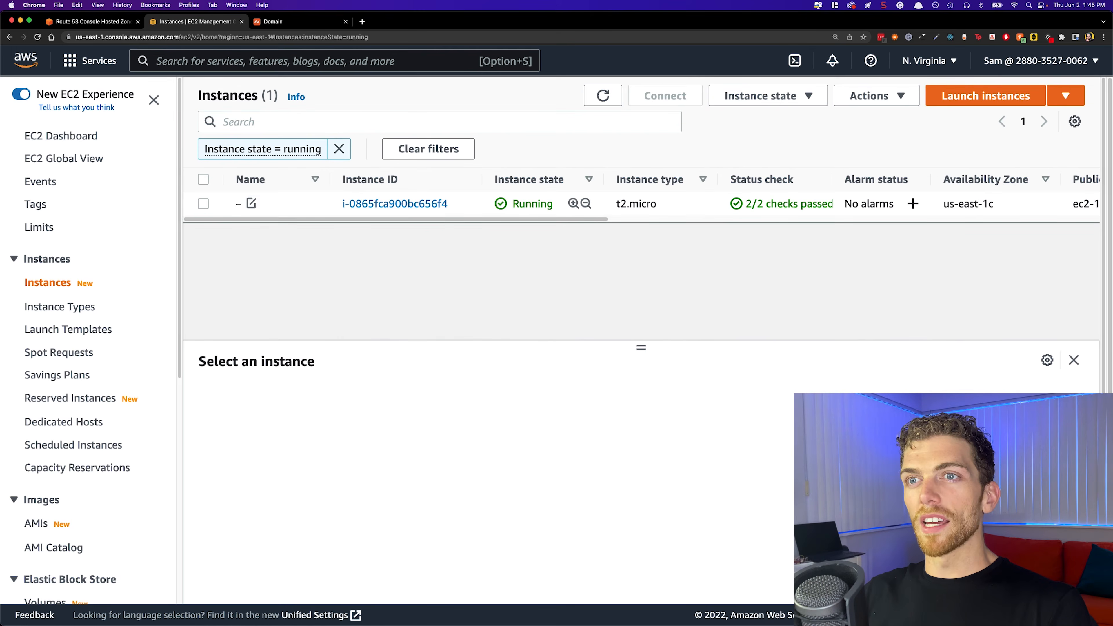
{"action": "left_click", "coordinate": [281, 204]}
{"action": "scroll", "coordinate": [482, 482], "scroll_direction": "down", "scroll_amount": 4}
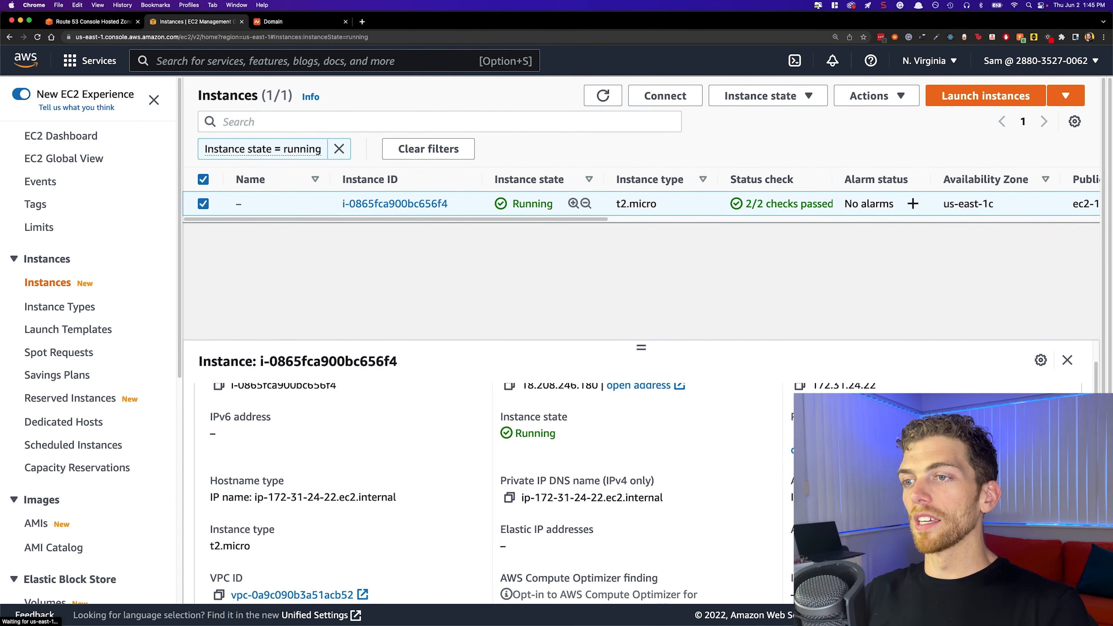
{"action": "scroll", "coordinate": [639, 482], "scroll_direction": "up", "scroll_amount": 1}
{"action": "left_click_drag", "start_coordinate": [598, 404], "coordinate": [543, 404]}
{"action": "left_click", "coordinate": [509, 404]}
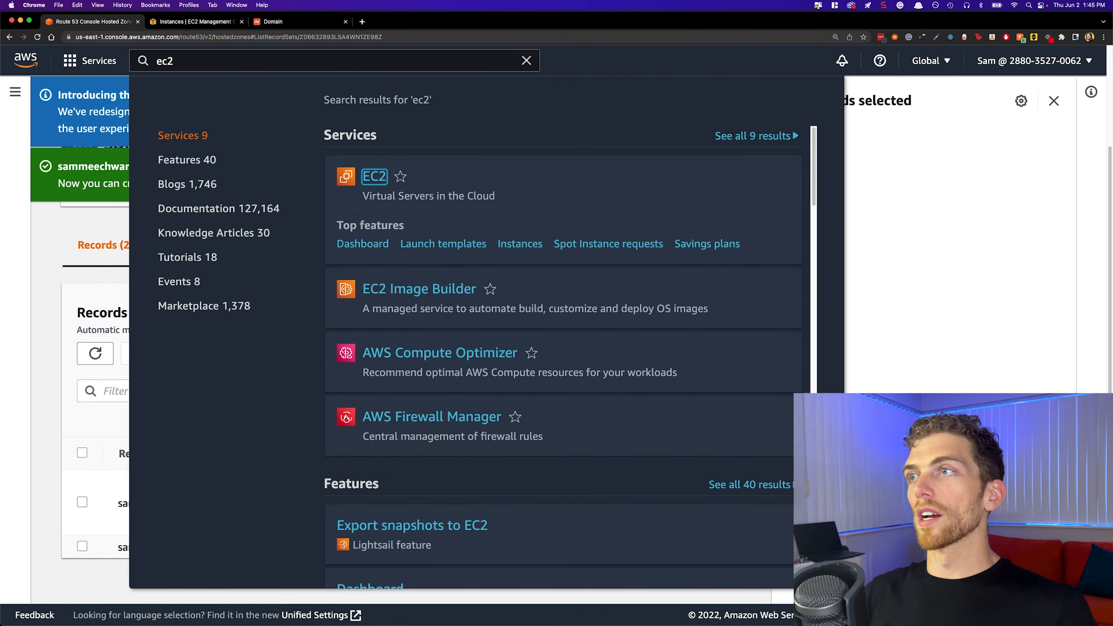
Step: Start a new record in the sammeechward.xyz hosted zone using the Route 53 wizard and review the available routing policies
{"action": "key", "text": "Escape"}
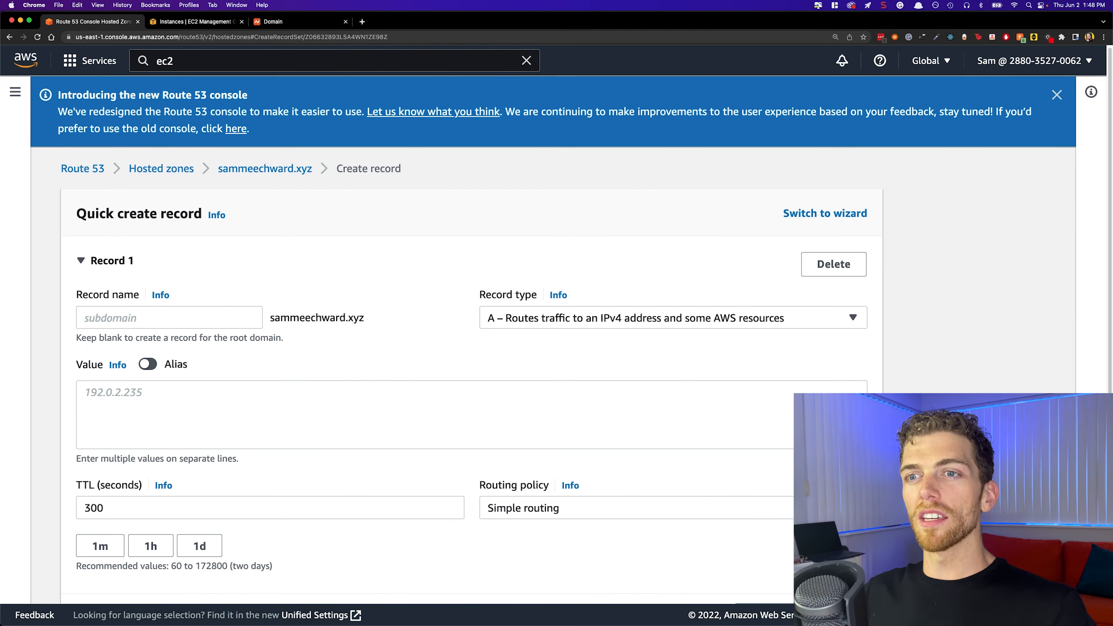
{"action": "scroll", "coordinate": [438, 350], "scroll_direction": "down", "scroll_amount": 3}
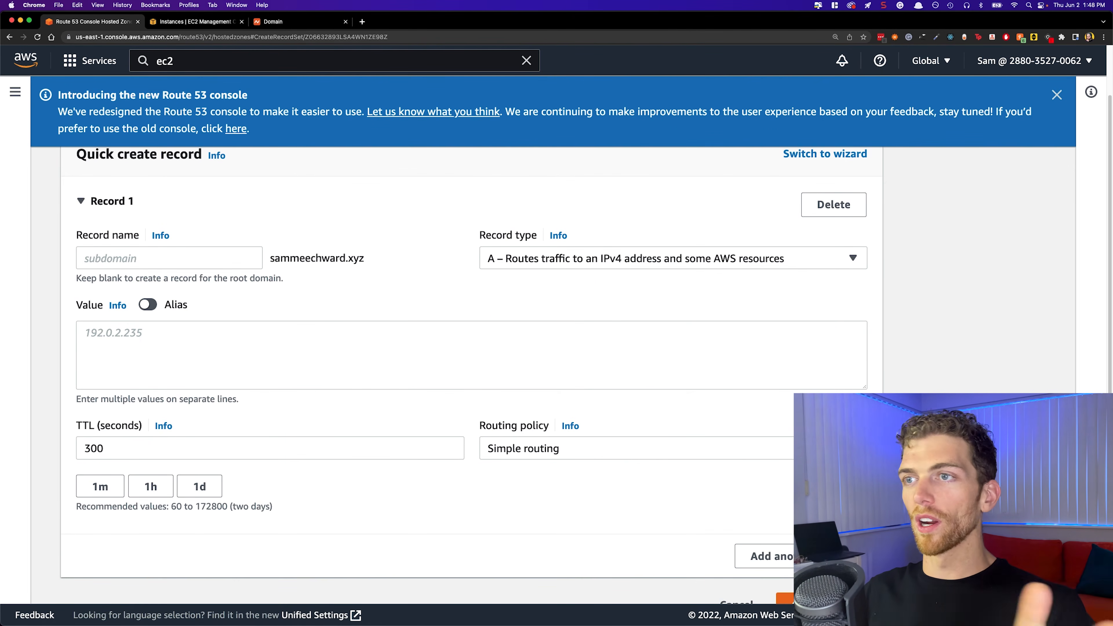
{"action": "scroll", "coordinate": [439, 351], "scroll_direction": "up", "scroll_amount": 3}
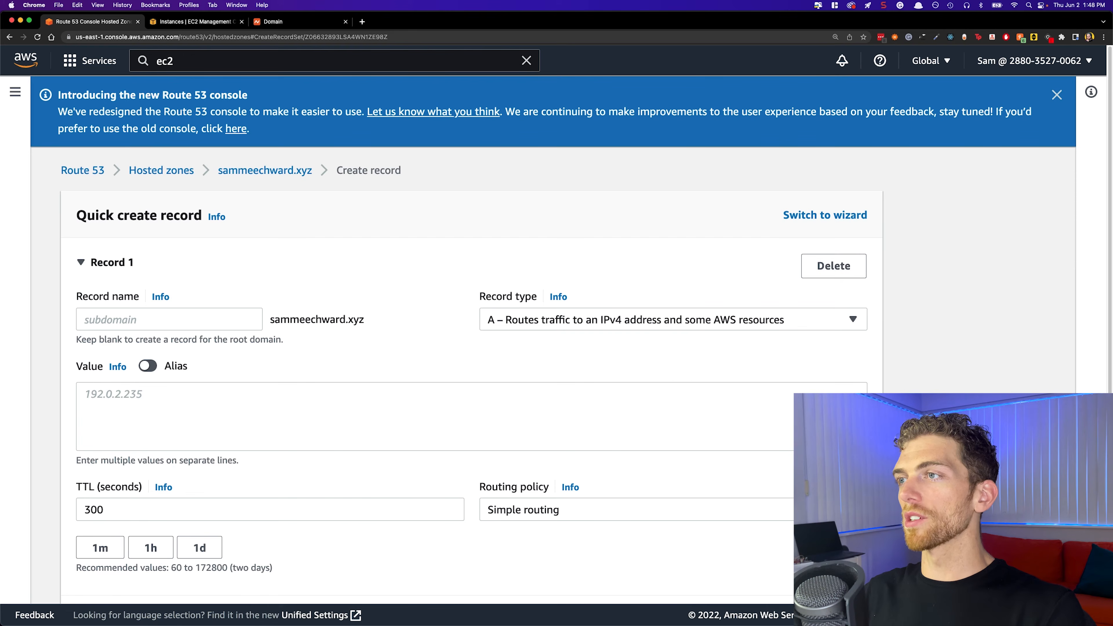
{"action": "left_click", "coordinate": [825, 214]}
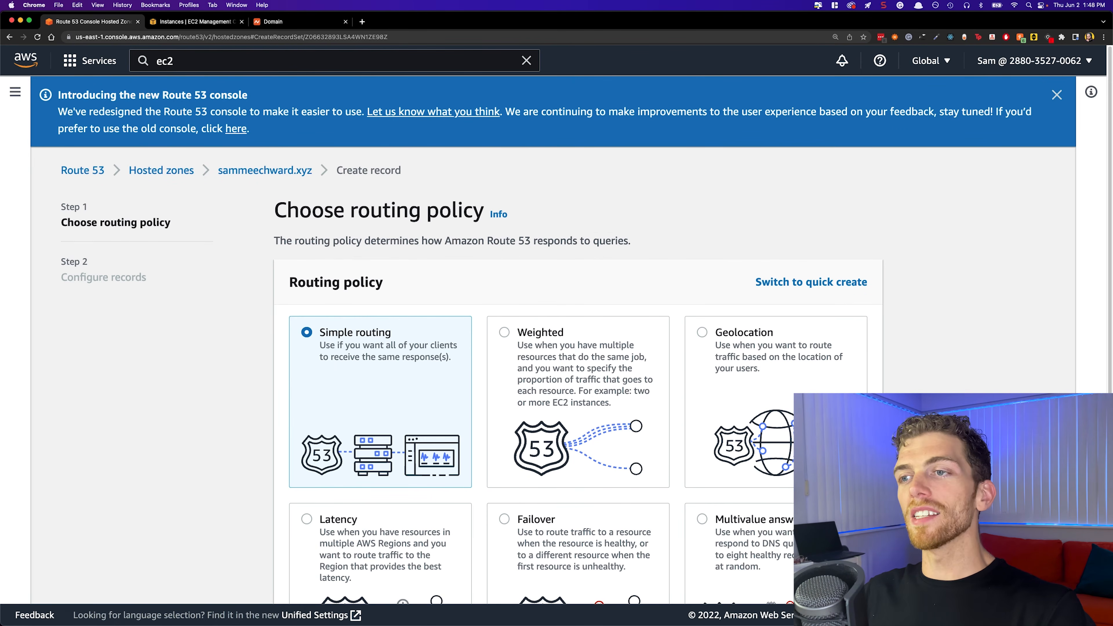
{"action": "scroll", "coordinate": [570, 350], "scroll_direction": "down", "scroll_amount": 5}
{"action": "scroll", "coordinate": [570, 350], "scroll_direction": "up", "scroll_amount": 3}
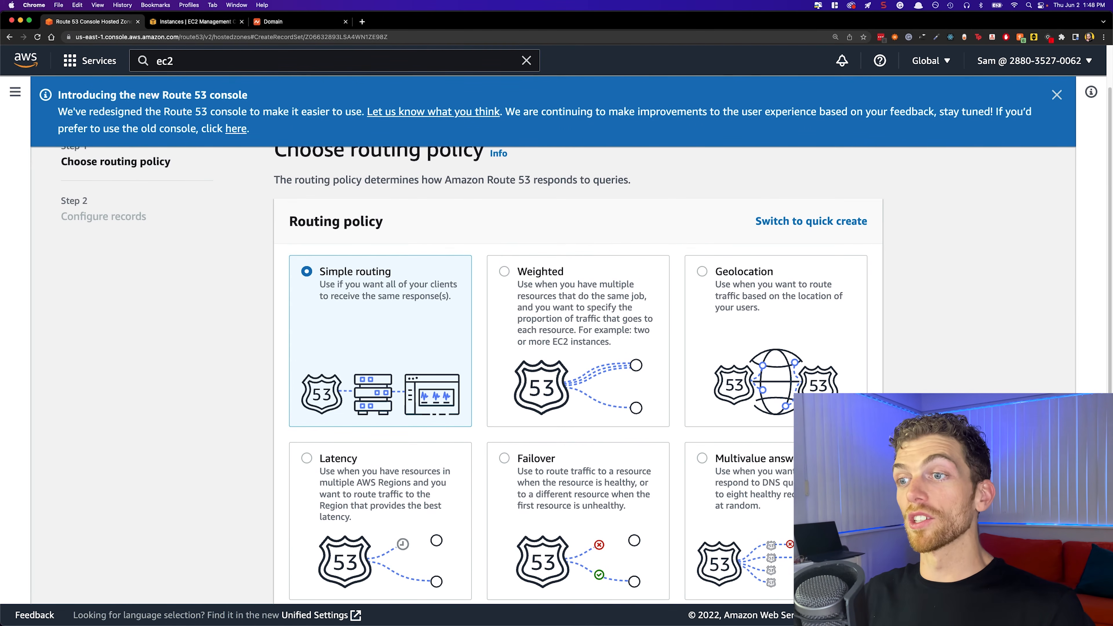
{"action": "scroll", "coordinate": [569, 386], "scroll_direction": "down", "scroll_amount": 4}
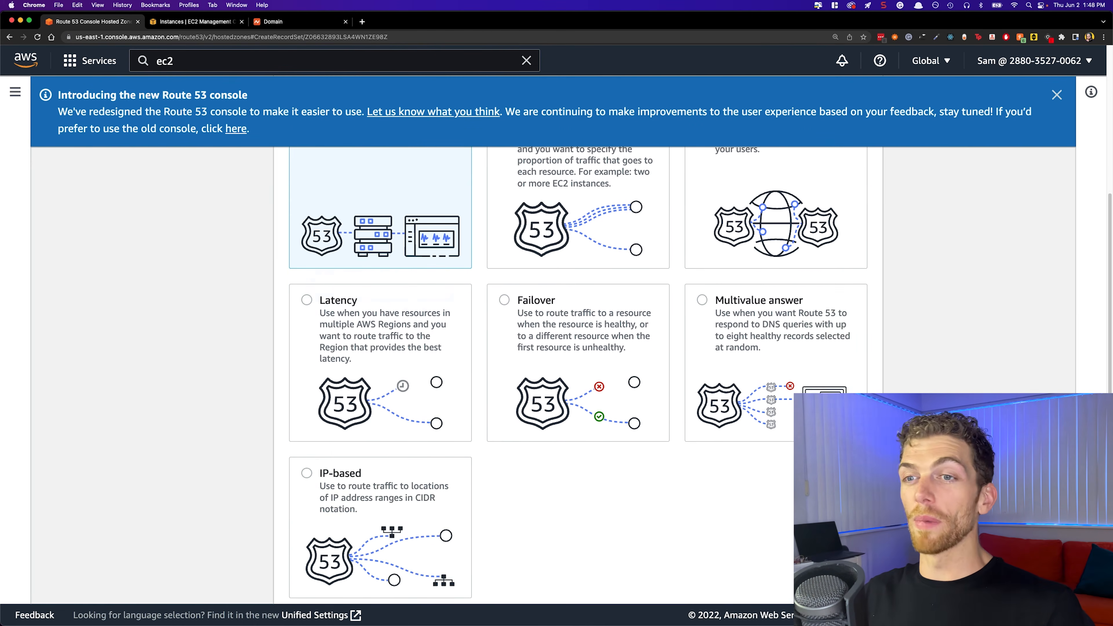
{"action": "scroll", "coordinate": [570, 377], "scroll_direction": "up", "scroll_amount": 4}
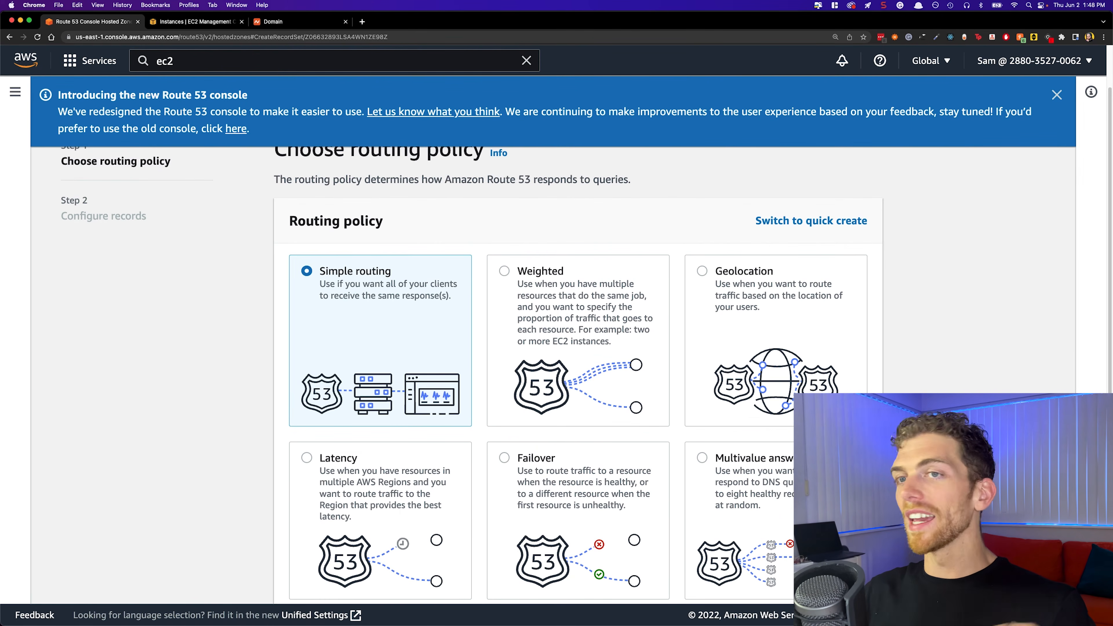
Step: Keep the Simple routing policy for the new record and start defining a simple record for sammeechward.xyz
{"action": "left_click_drag", "start_coordinate": [325, 271], "coordinate": [391, 271]}
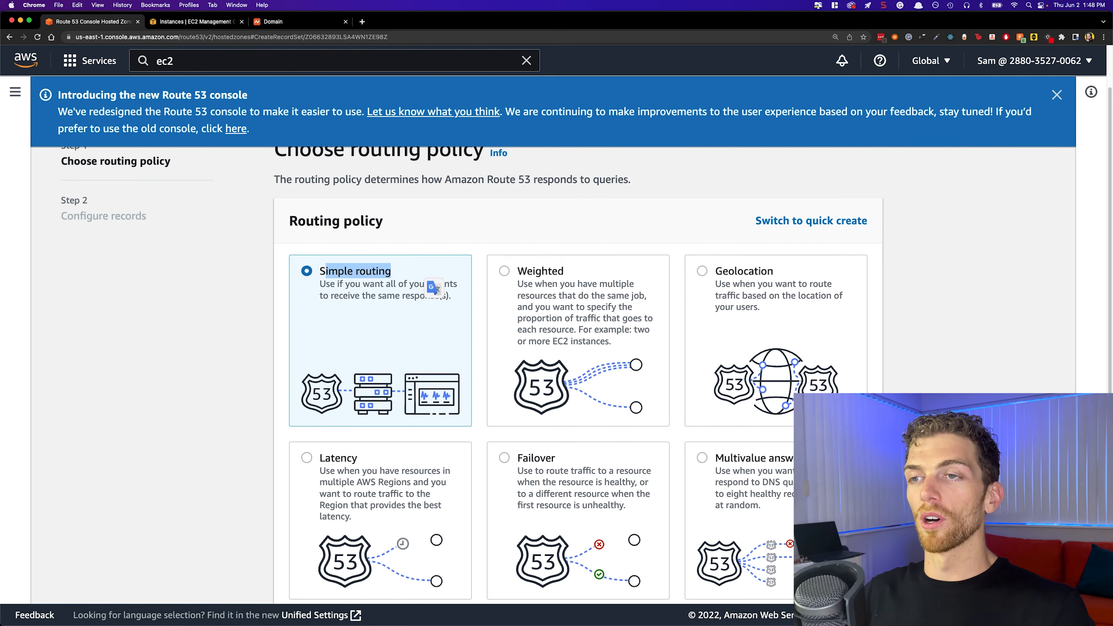
{"action": "scroll", "coordinate": [434, 289], "scroll_direction": "down", "scroll_amount": 5}
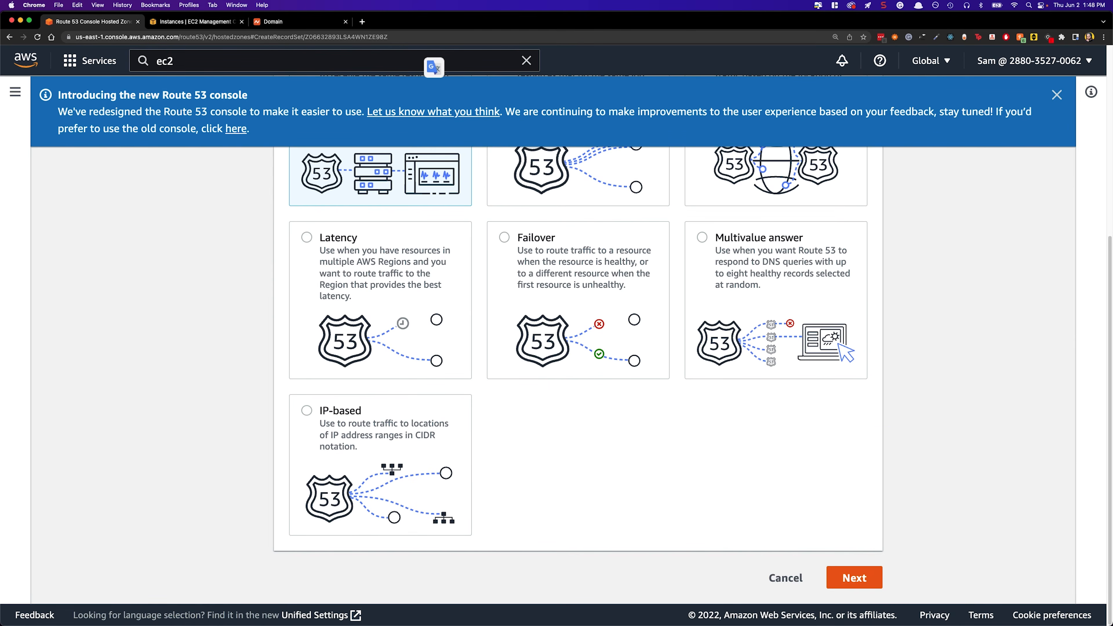
{"action": "left_click", "coordinate": [854, 578]}
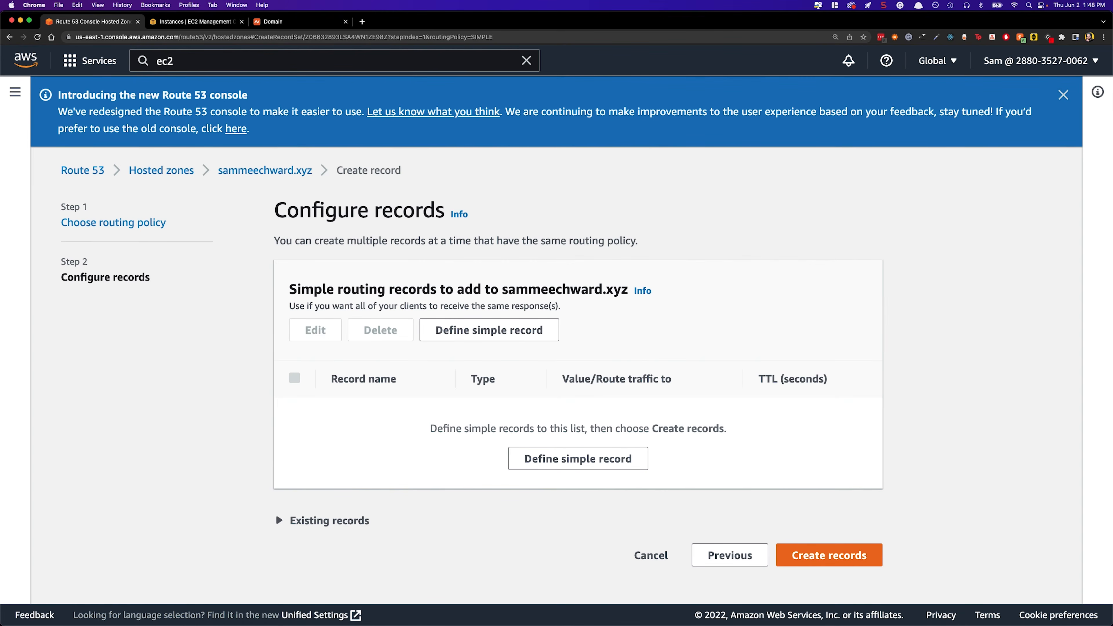
{"action": "left_click", "coordinate": [489, 330]}
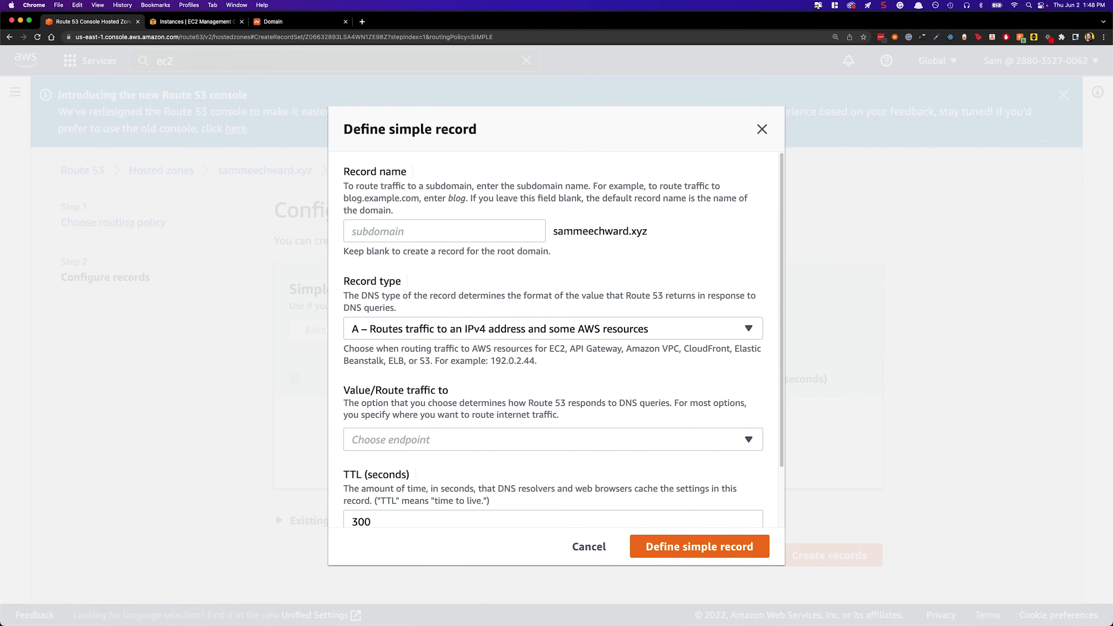
Step: Name the record with the subdomain demo1 under sammeechward.xyz
{"action": "left_click", "coordinate": [444, 231]}
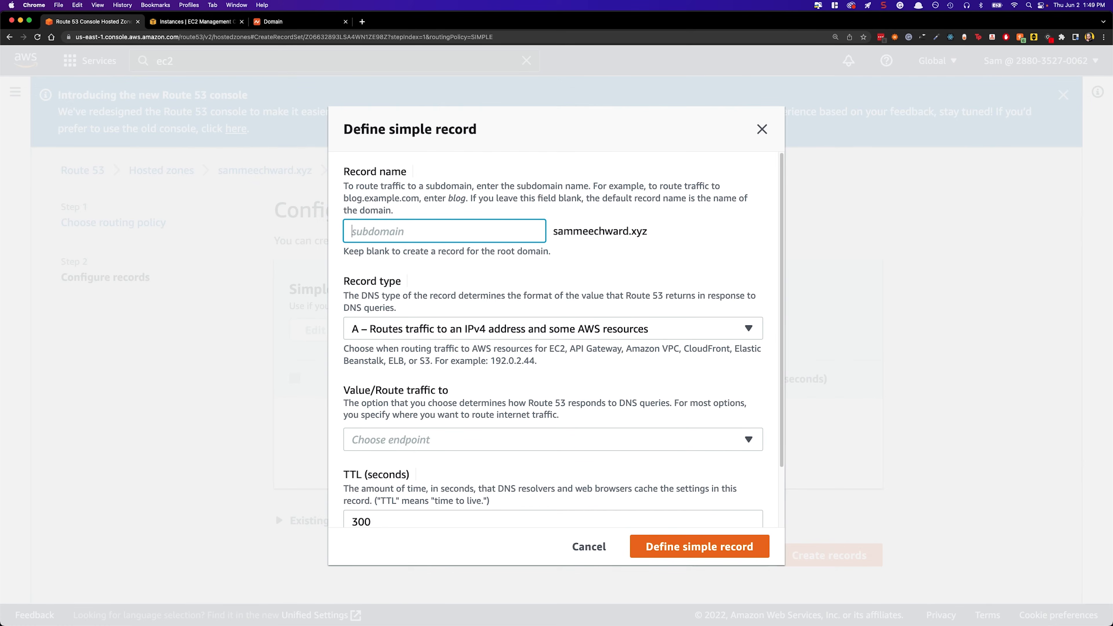
{"action": "type", "text": "demo1"}
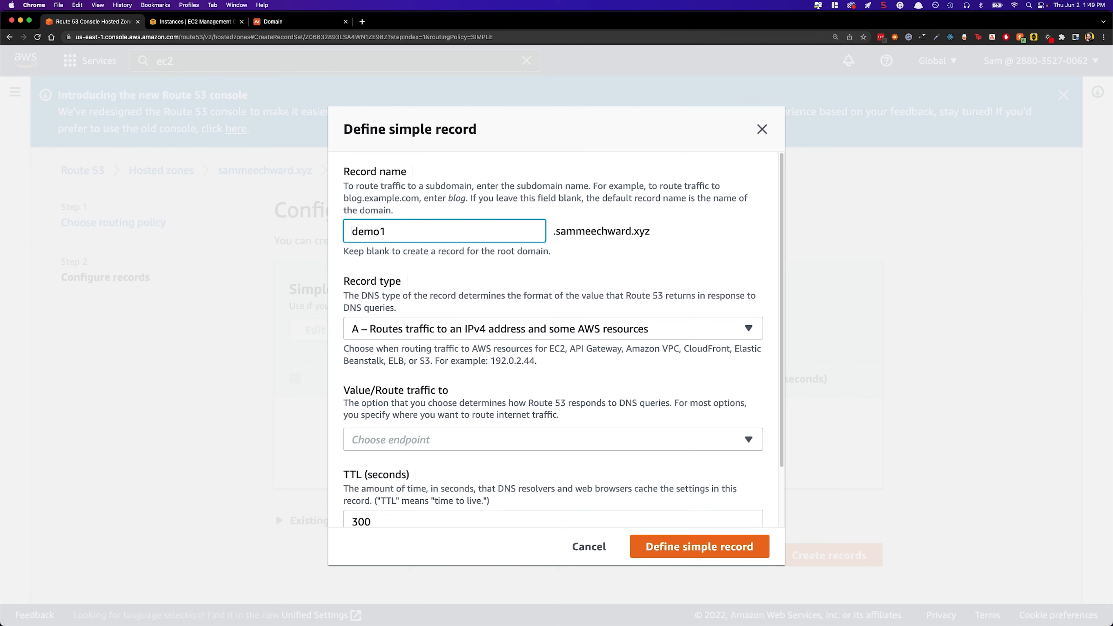
{"action": "key", "text": "super+a"}
{"action": "left_click_drag", "start_coordinate": [576, 231], "coordinate": [650, 233]}
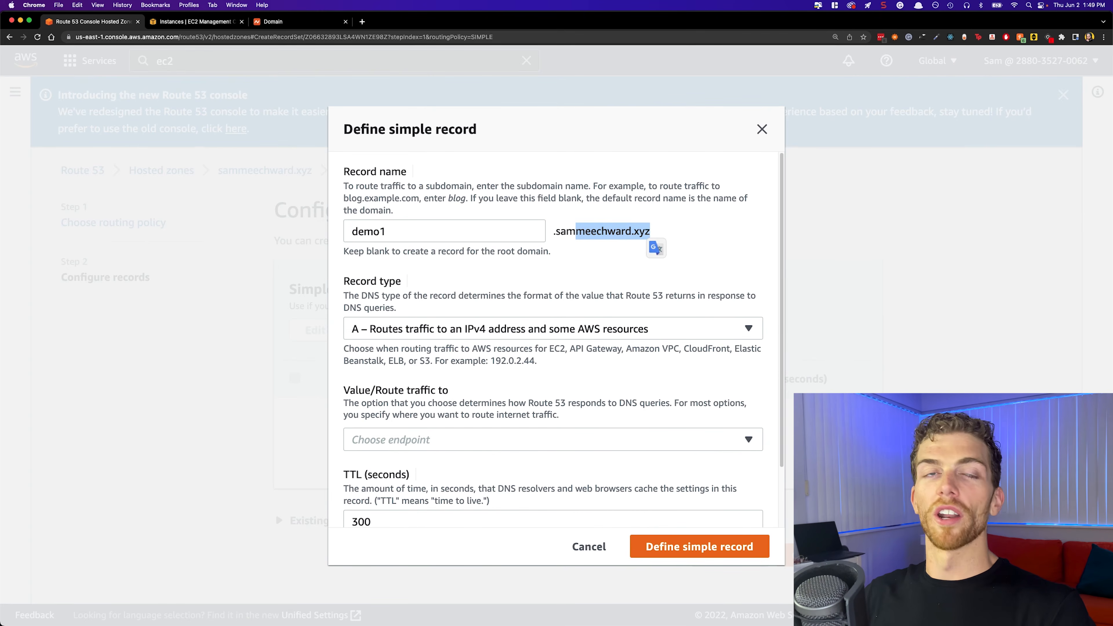
Step: Look through the endpoint options for routing traffic, filtering them by s3, cloud and load, and clear the filter
{"action": "scroll", "coordinate": [553, 337], "scroll_direction": "down", "scroll_amount": 3}
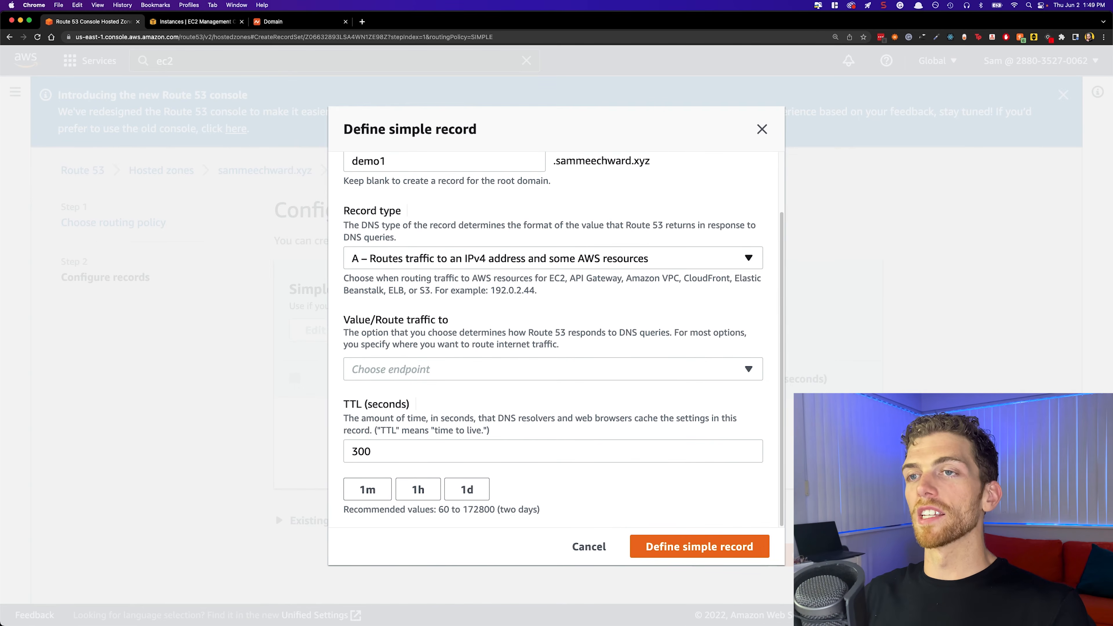
{"action": "left_click", "coordinate": [553, 369]}
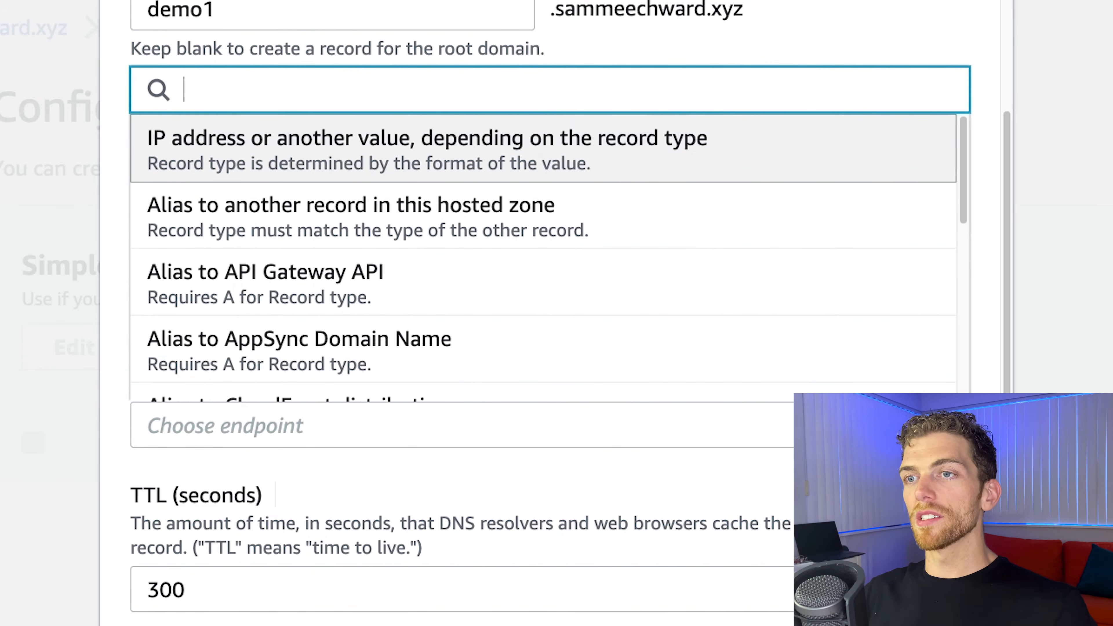
{"action": "scroll", "coordinate": [541, 280], "scroll_direction": "down", "scroll_amount": 3}
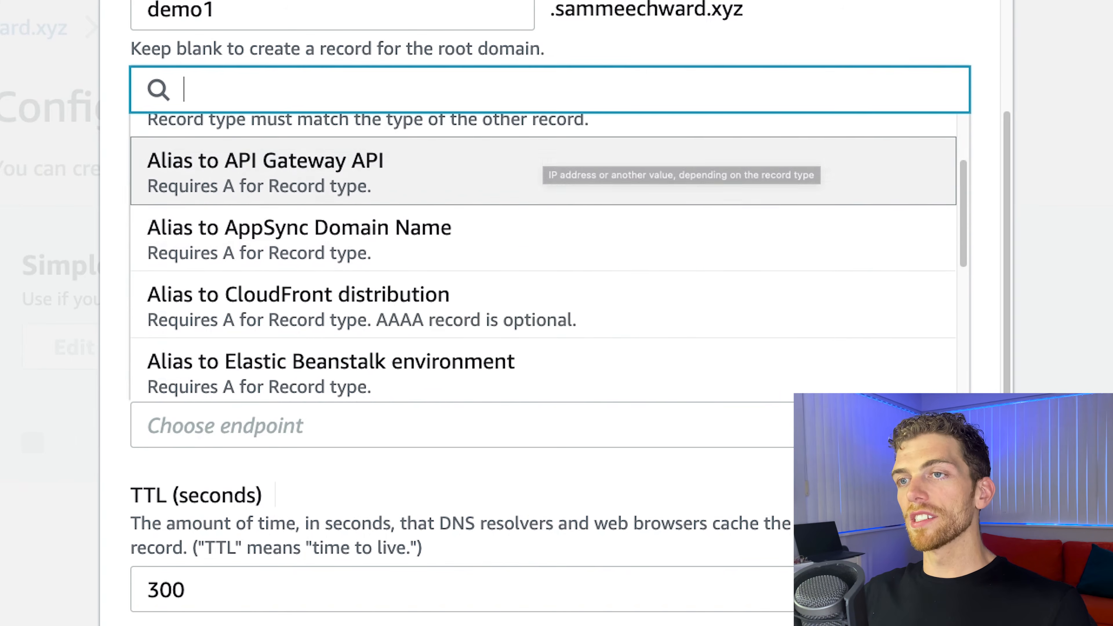
{"action": "scroll", "coordinate": [541, 280], "scroll_direction": "up", "scroll_amount": 2}
{"action": "scroll", "coordinate": [541, 268], "scroll_direction": "up", "scroll_amount": 1}
{"action": "type", "text": "s3"}
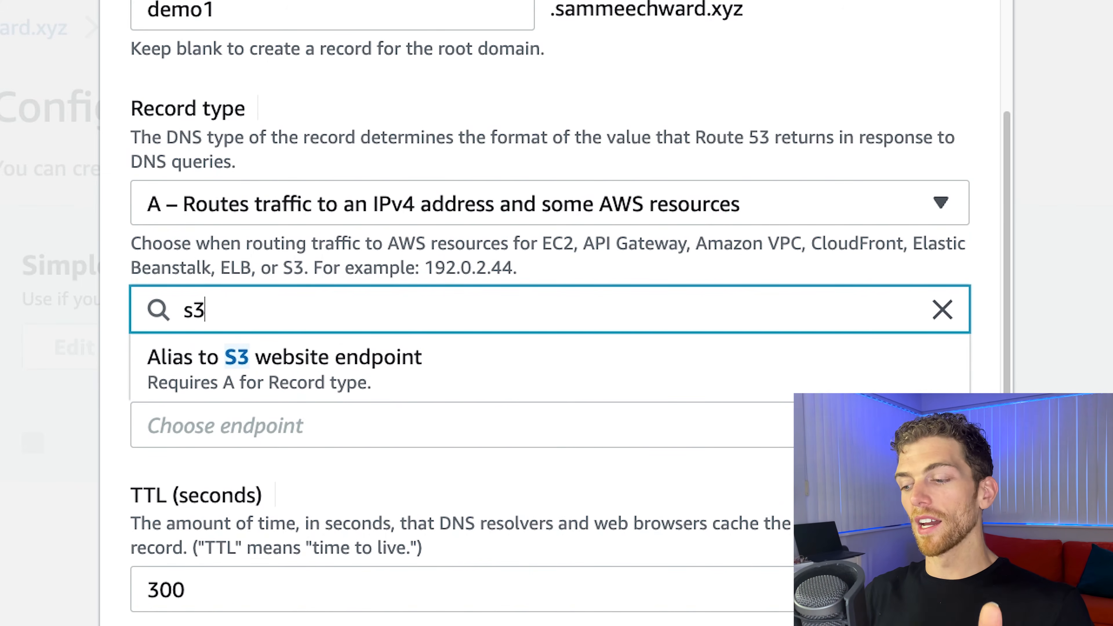
{"action": "key", "text": "BackSpace"}
{"action": "key", "text": "BackSpace"}
{"action": "type", "text": "cloud"}
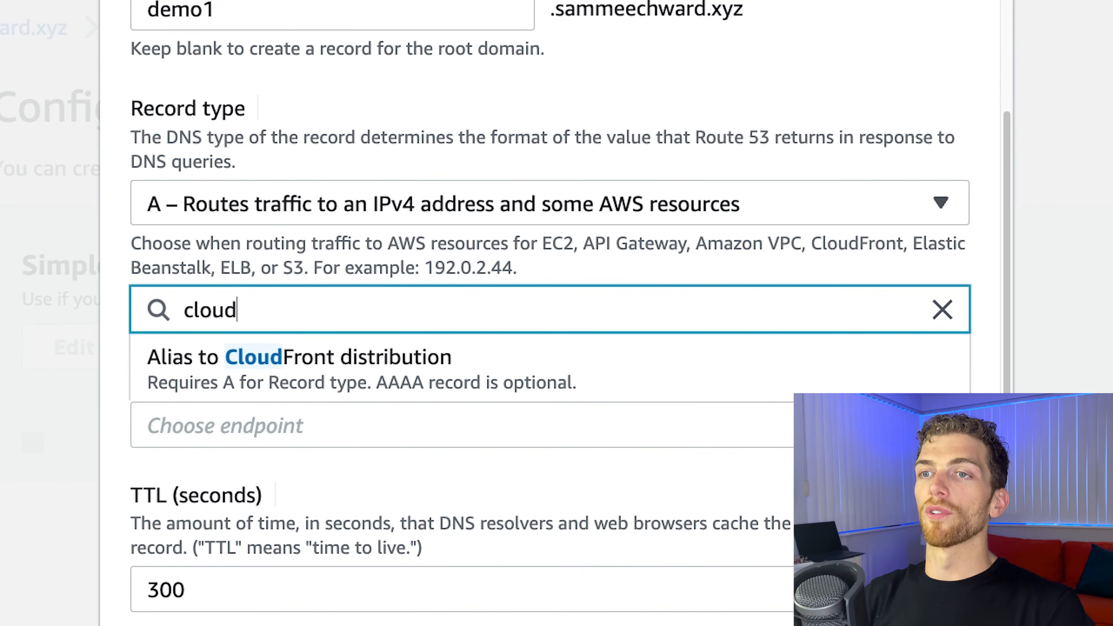
{"action": "key", "text": "ctrl+a"}
{"action": "type", "text": "load"}
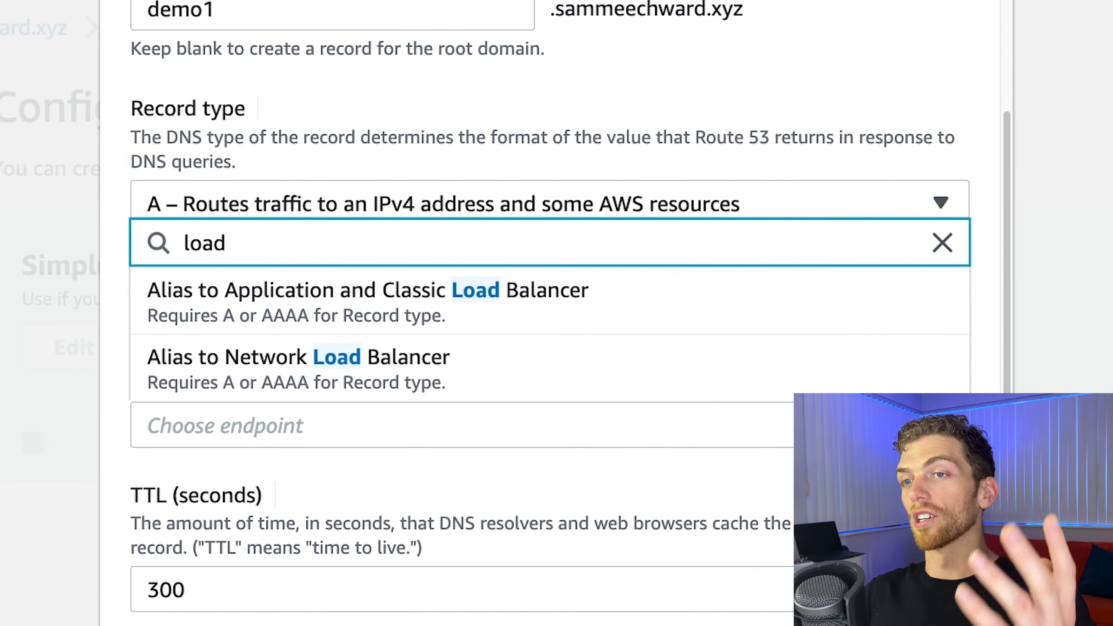
{"action": "key", "text": "BackSpace"}
{"action": "key", "text": "BackSpace"}
{"action": "key", "text": "BackSpace"}
{"action": "key", "text": "BackSpace"}
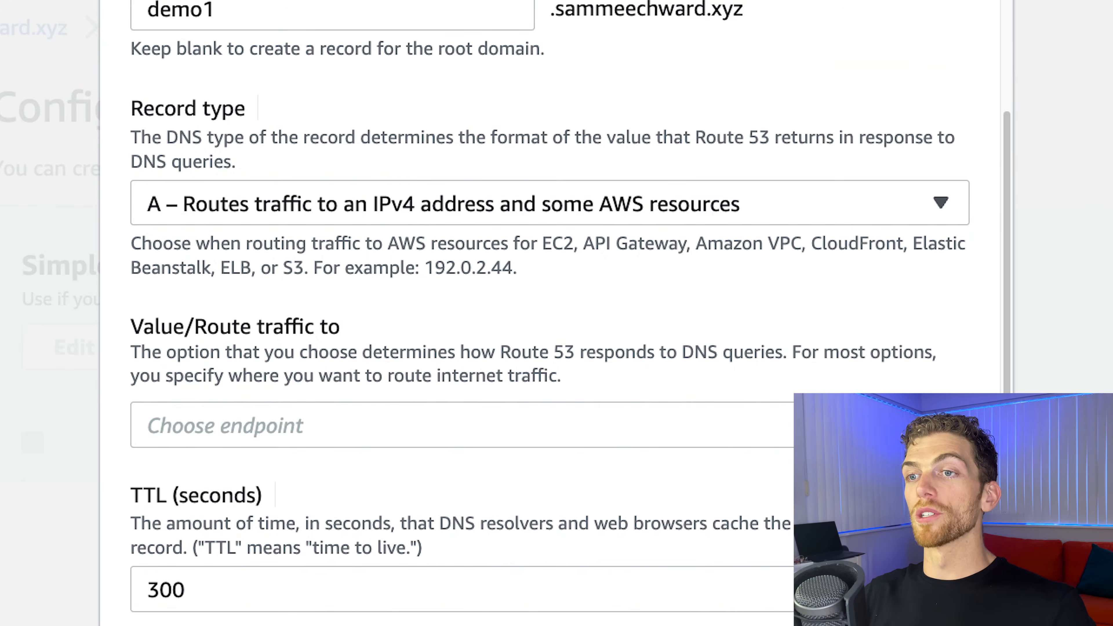
Step: Route the record's traffic to an IP address and enter the EC2 instance's public IPv4 address, 18.208.246.180, copied from its details
{"action": "left_click", "coordinate": [483, 149]}
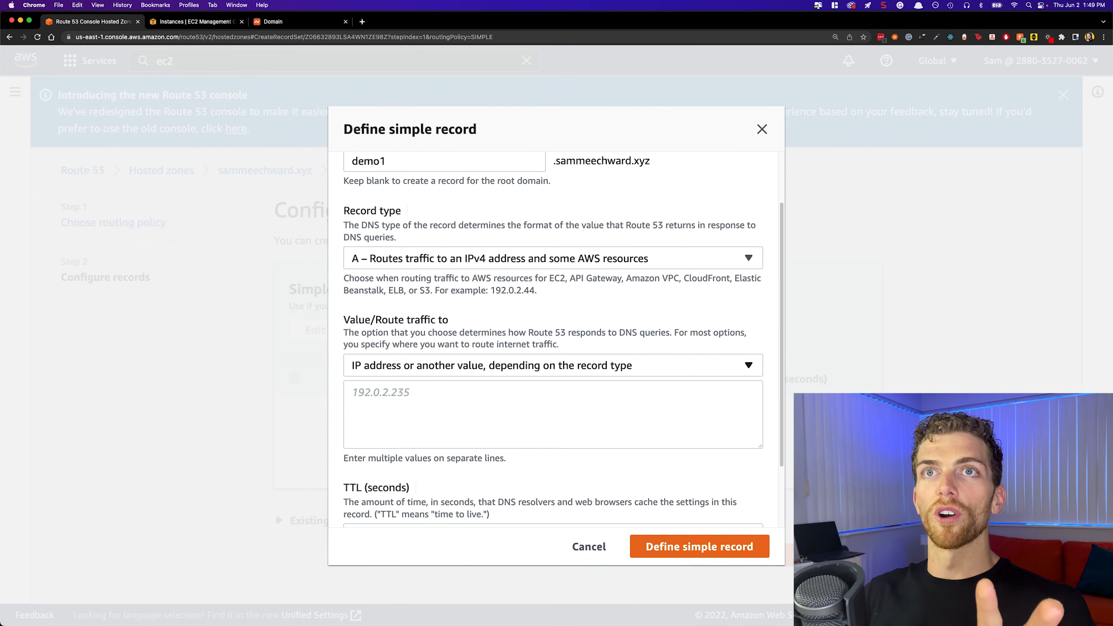
{"action": "key", "text": "ctrl+Tab"}
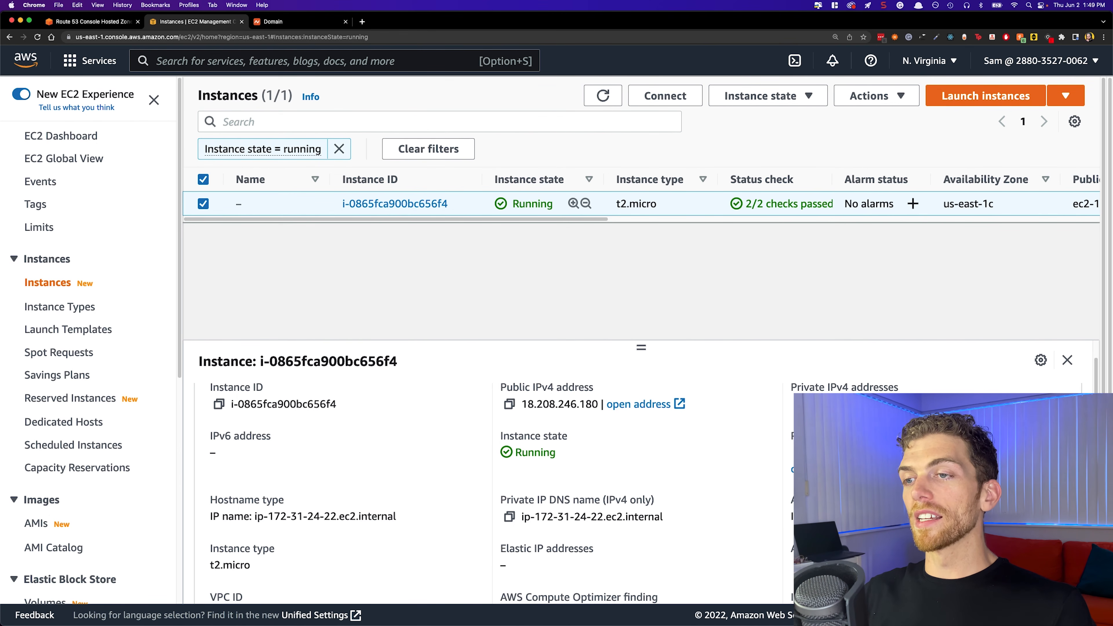
{"action": "left_click", "coordinate": [509, 404]}
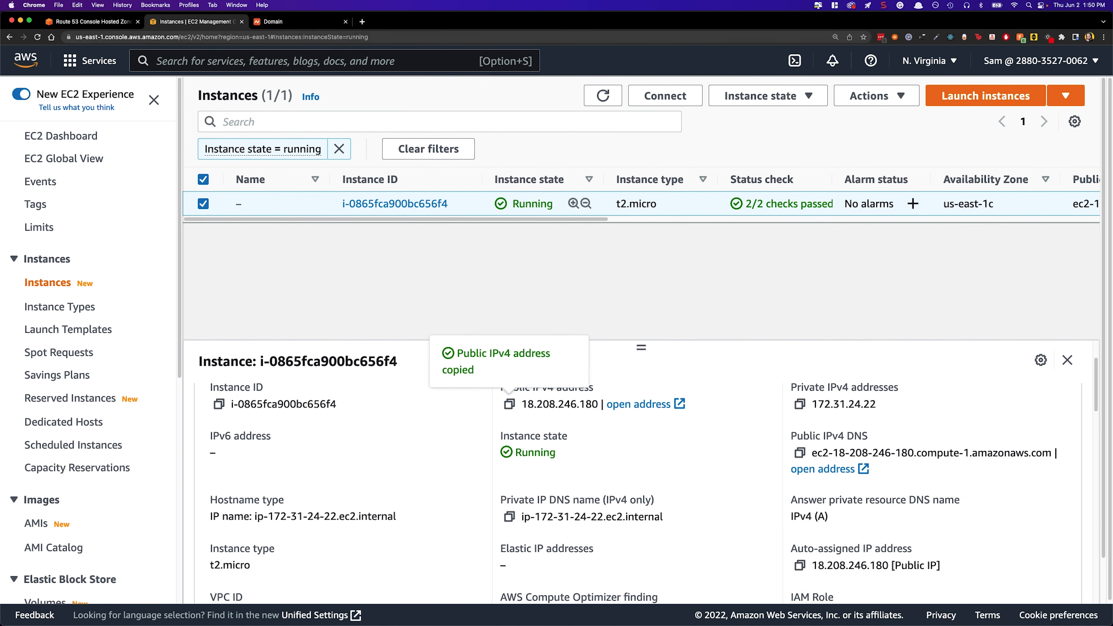
{"action": "key", "text": "ctrl+shift+Tab"}
{"action": "key", "text": "super+v"}
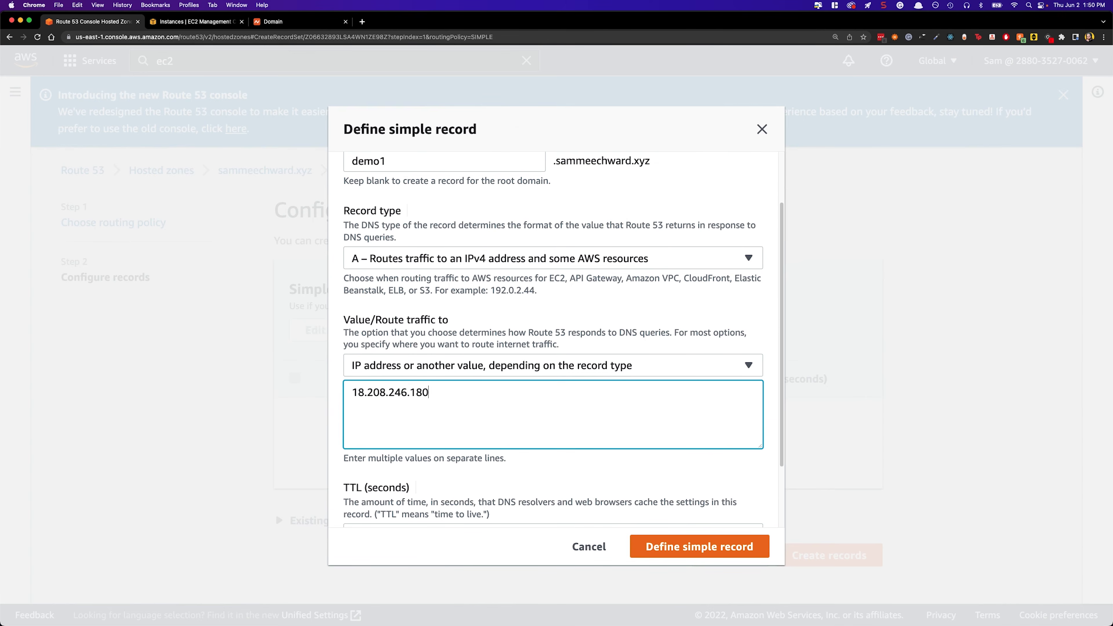
Step: Finish defining the demo1 simple record and create it in the sammeechward.xyz hosted zone
{"action": "scroll", "coordinate": [275, 512], "scroll_direction": "down", "scroll_amount": 2}
{"action": "scroll", "coordinate": [276, 512], "scroll_direction": "down", "scroll_amount": 1}
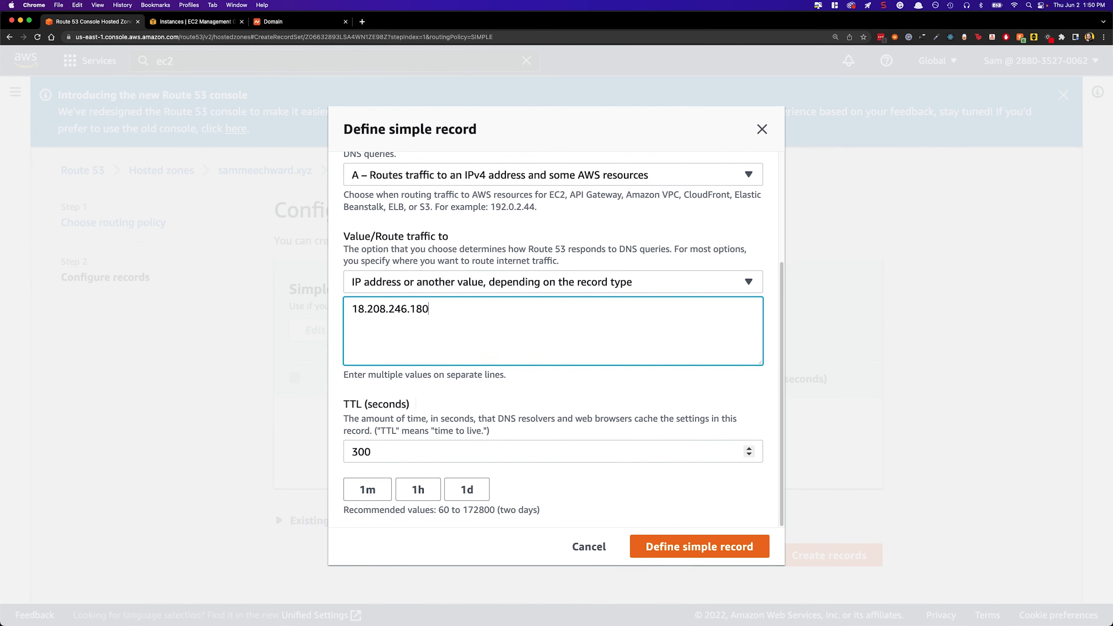
{"action": "left_click", "coordinate": [699, 546]}
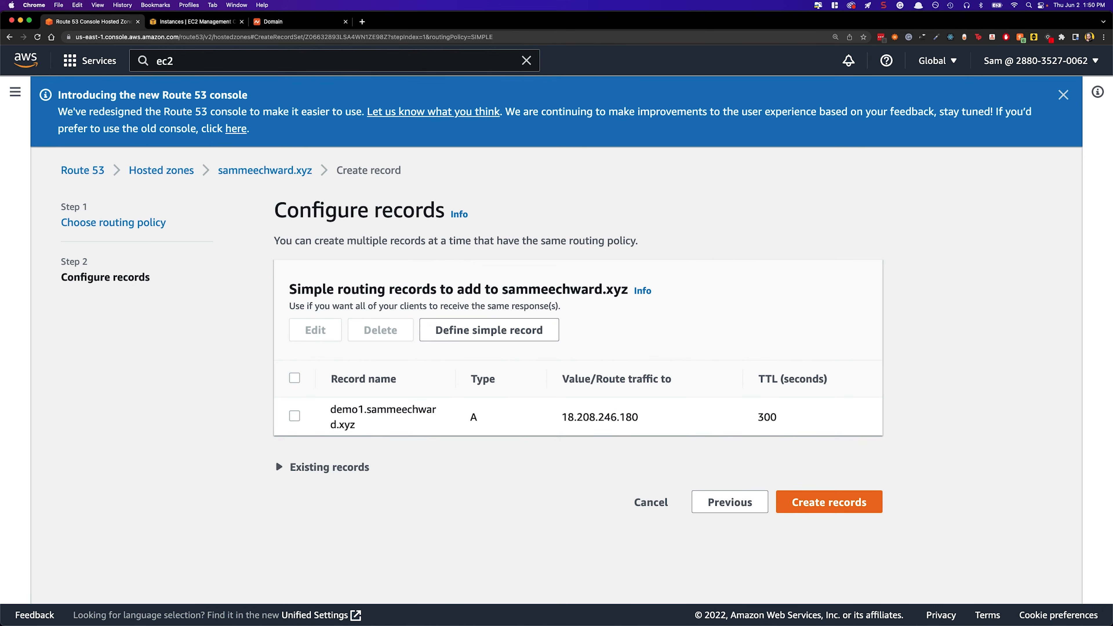
{"action": "left_click", "coordinate": [828, 502]}
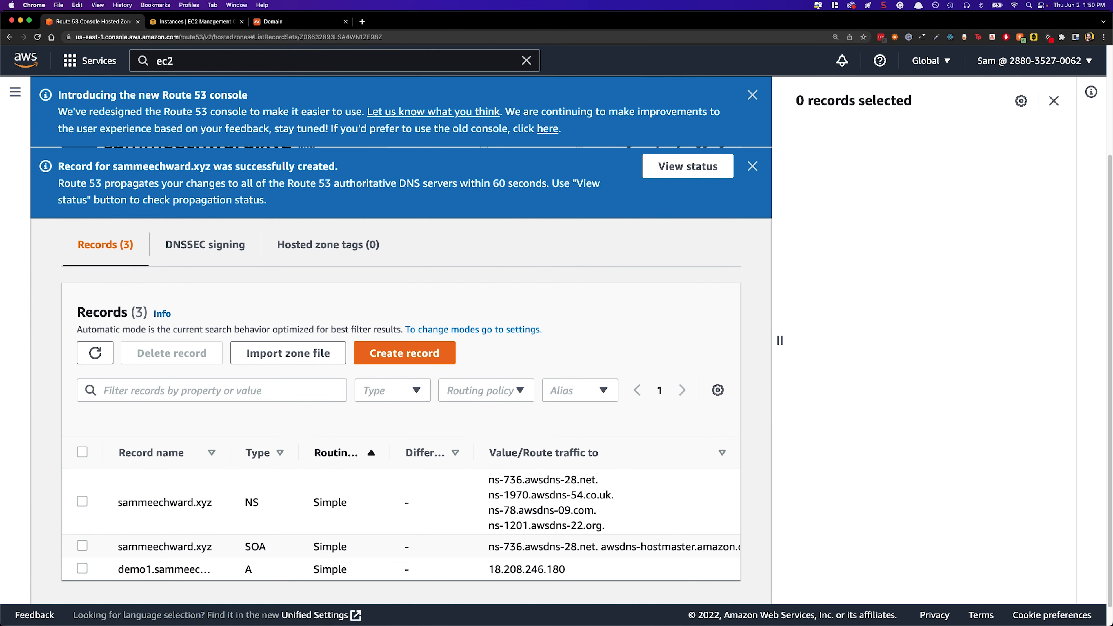
Step: Enter the address demo1.sammeechward.xyz in a separate browser tab to test the record
{"action": "key", "text": "super+t"}
{"action": "type", "text": "demo1."}
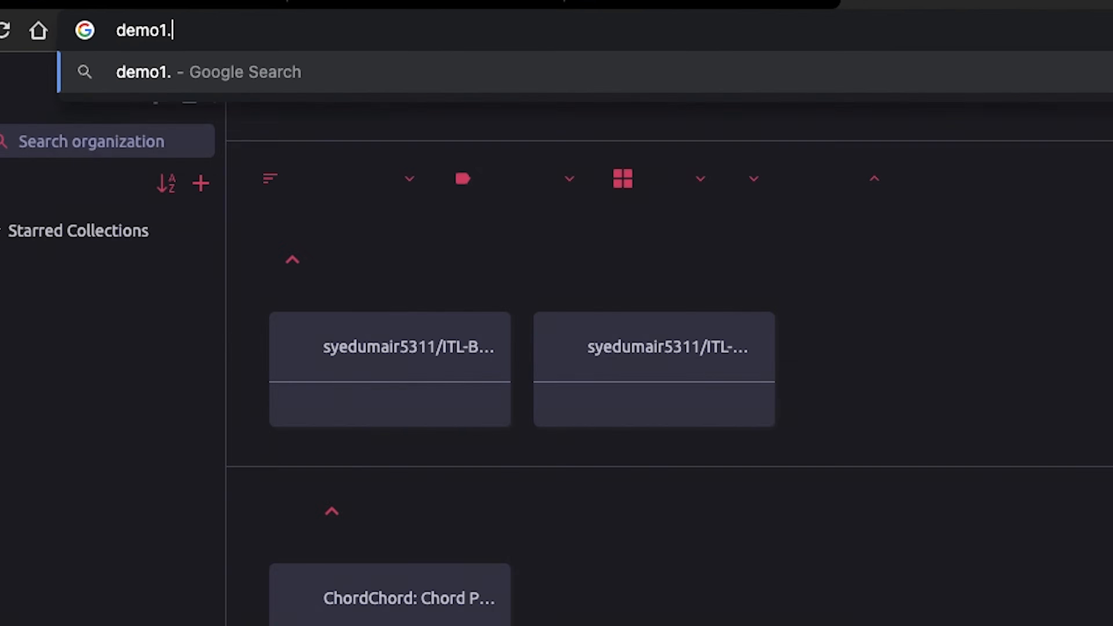
{"action": "type", "text": "sammee"}
{"action": "type", "text": "d.com"}
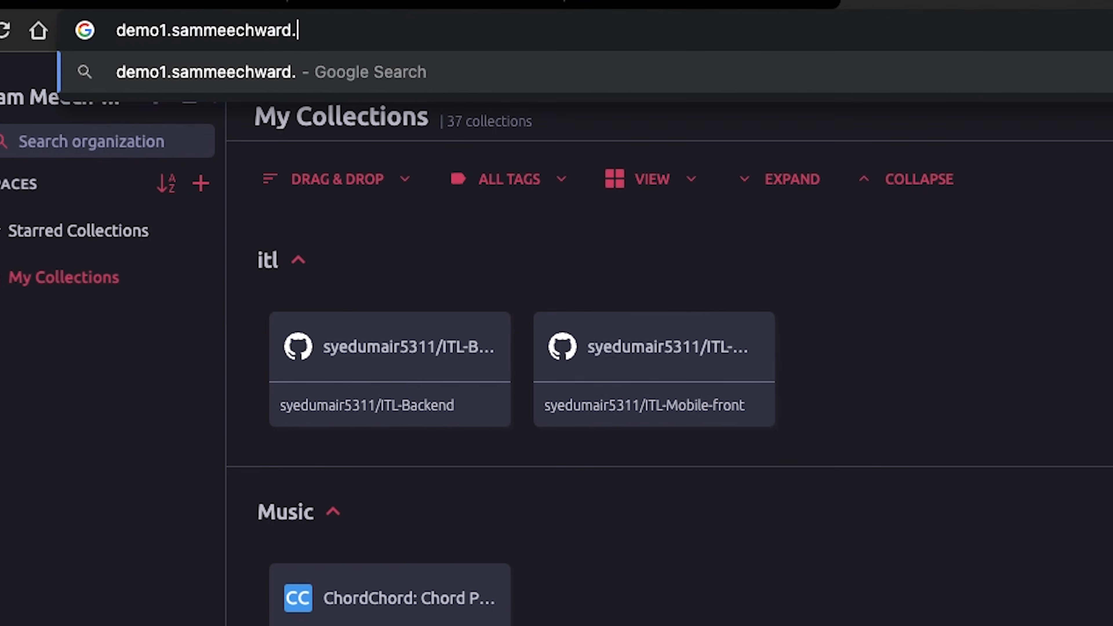
{"action": "key", "text": "BackSpace"}
{"action": "key", "text": "BackSpace"}
{"action": "key", "text": "BackSpace"}
{"action": "type", "text": "xys"}
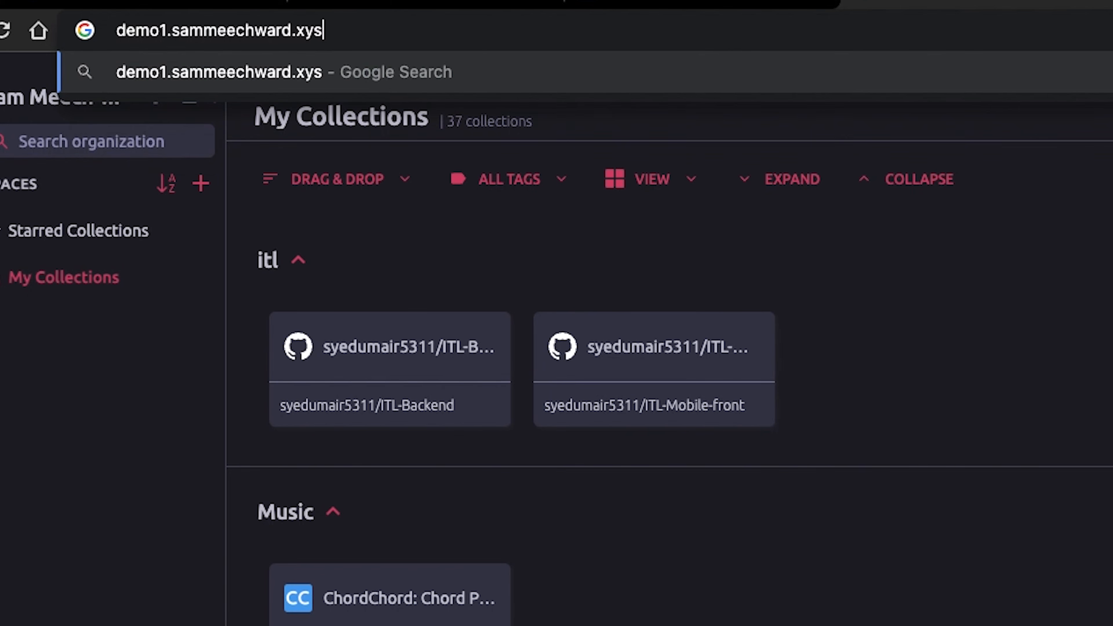
{"action": "key", "text": "BackSpace"}
{"action": "type", "text": "z"}
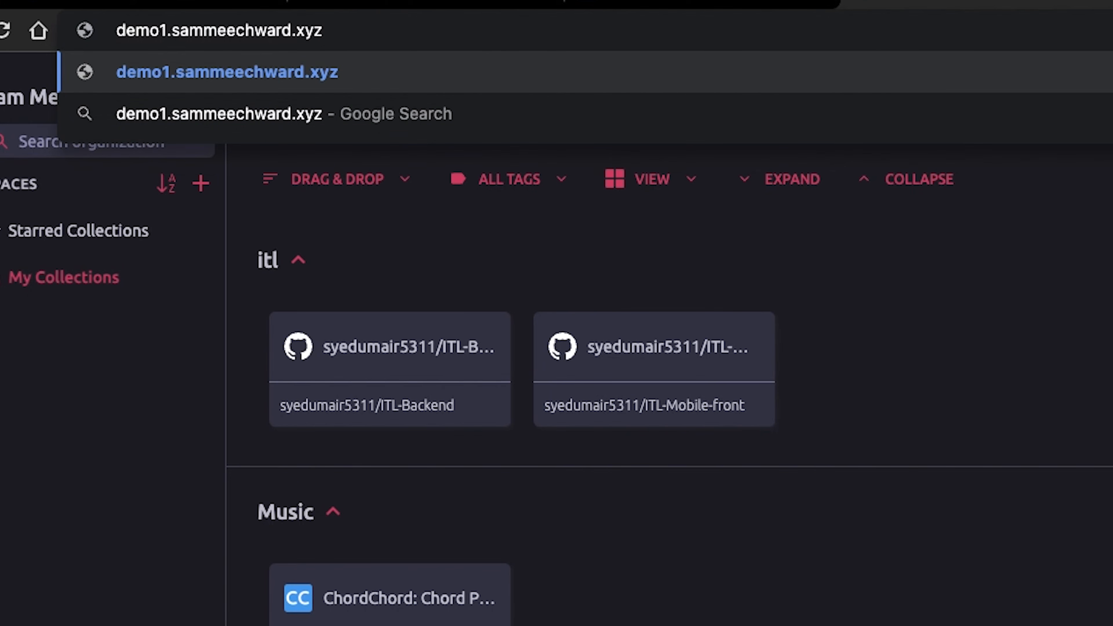